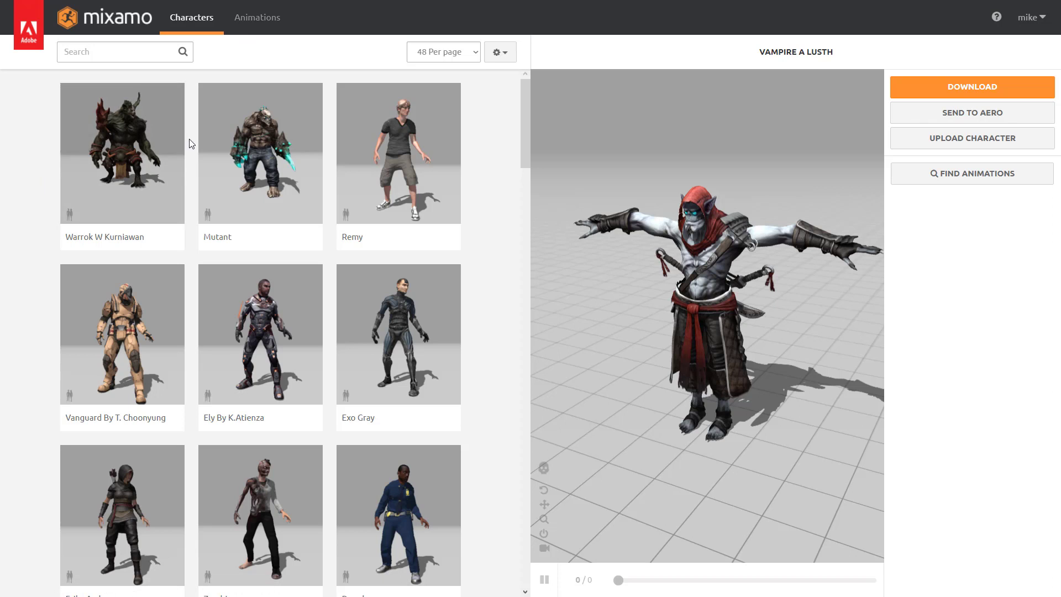
- Leave the character grid and switch to Mixamo's Animations library, keeping Vampire A Lusth loaded
{"action": "scroll", "coordinate": [239, 343], "scroll_direction": "down", "scroll_amount": 2}
{"action": "scroll", "coordinate": [239, 343], "scroll_direction": "down", "scroll_amount": 8}
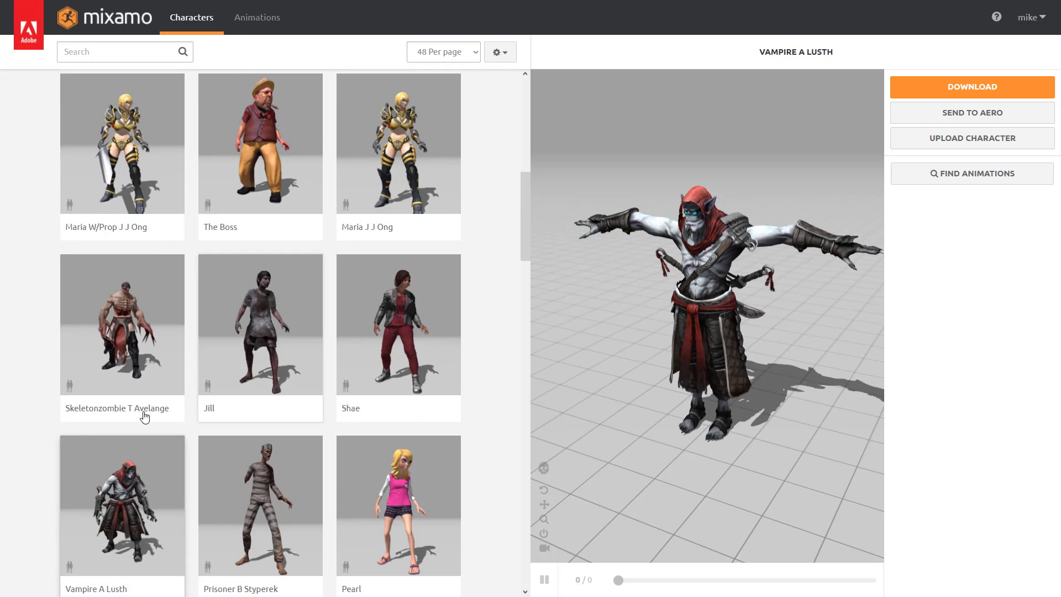
{"action": "scroll", "coordinate": [170, 249], "scroll_direction": "down", "scroll_amount": 7}
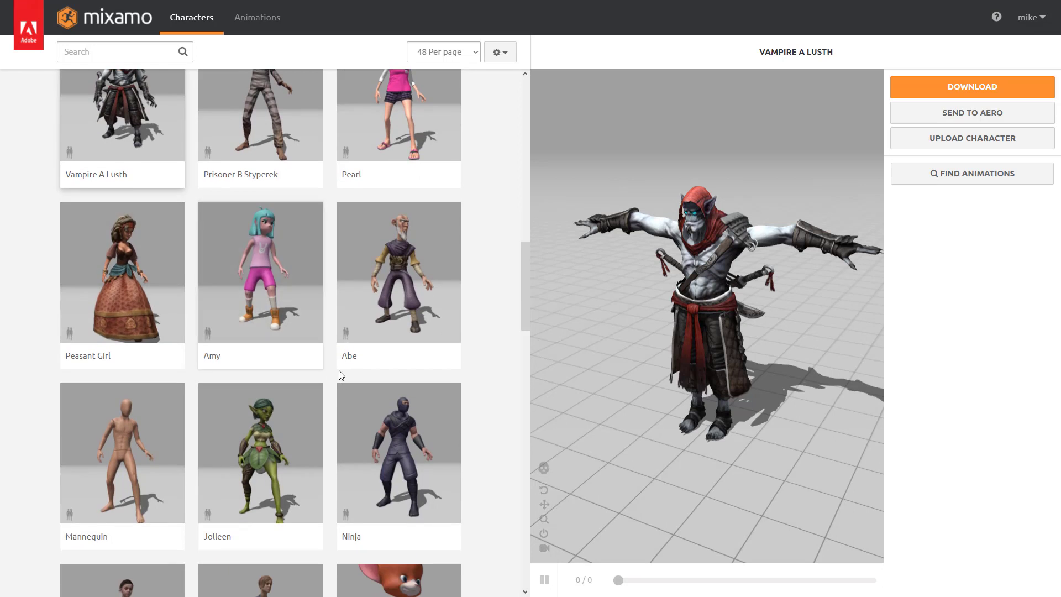
{"action": "scroll", "coordinate": [339, 372], "scroll_direction": "down", "scroll_amount": 8}
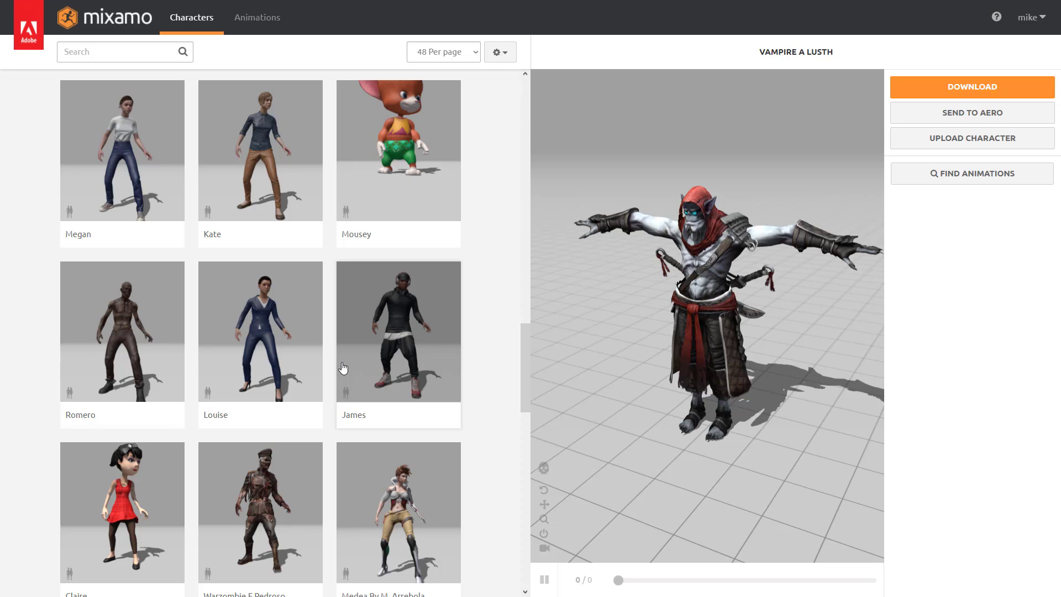
{"action": "scroll", "coordinate": [492, 334], "scroll_direction": "up", "scroll_amount": 15}
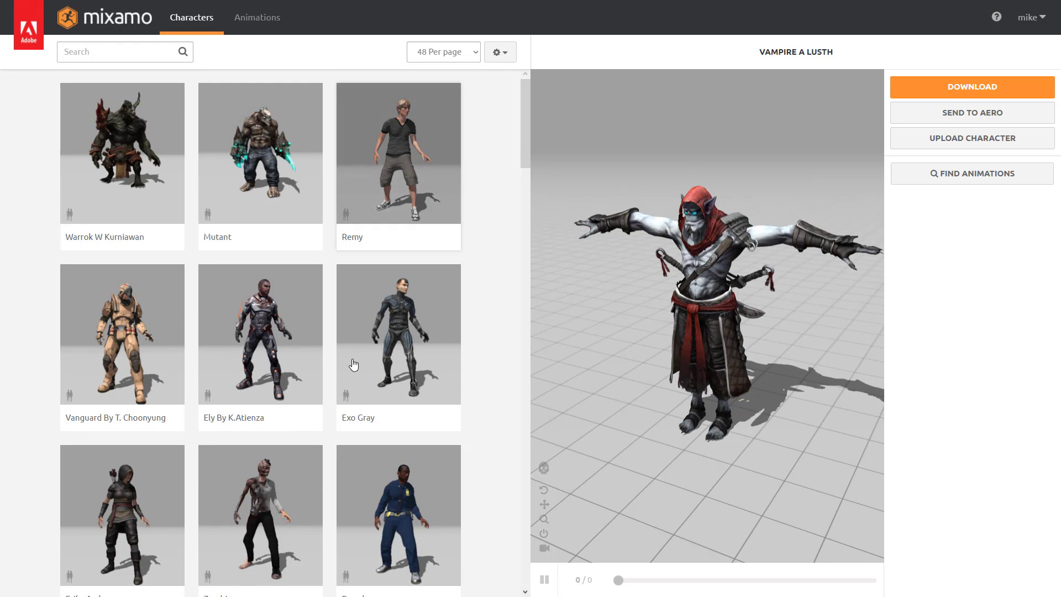
{"action": "left_click", "coordinate": [255, 22]}
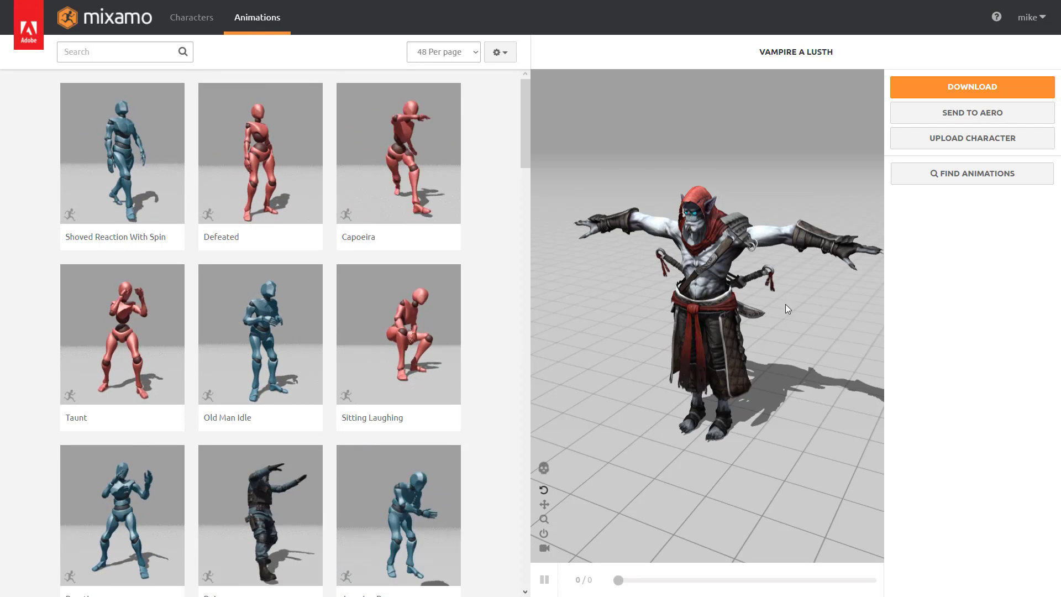
- Search 'walk', apply the Walking clip to the vampire and turn on In Place
{"action": "scroll", "coordinate": [370, 367], "scroll_direction": "down", "scroll_amount": 3}
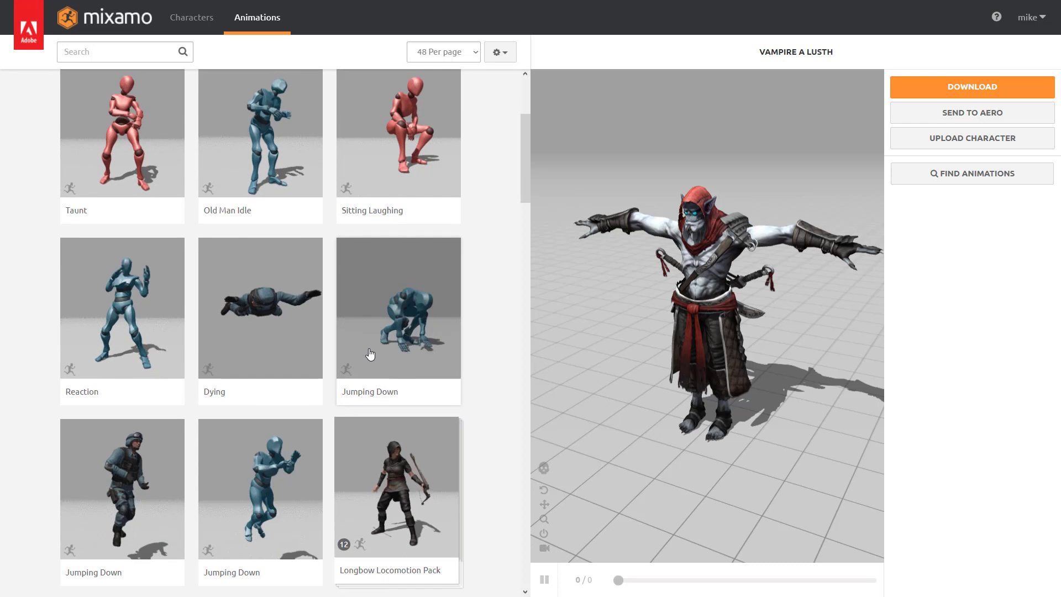
{"action": "scroll", "coordinate": [370, 346], "scroll_direction": "up", "scroll_amount": 3}
{"action": "scroll", "coordinate": [371, 347], "scroll_direction": "up", "scroll_amount": 1}
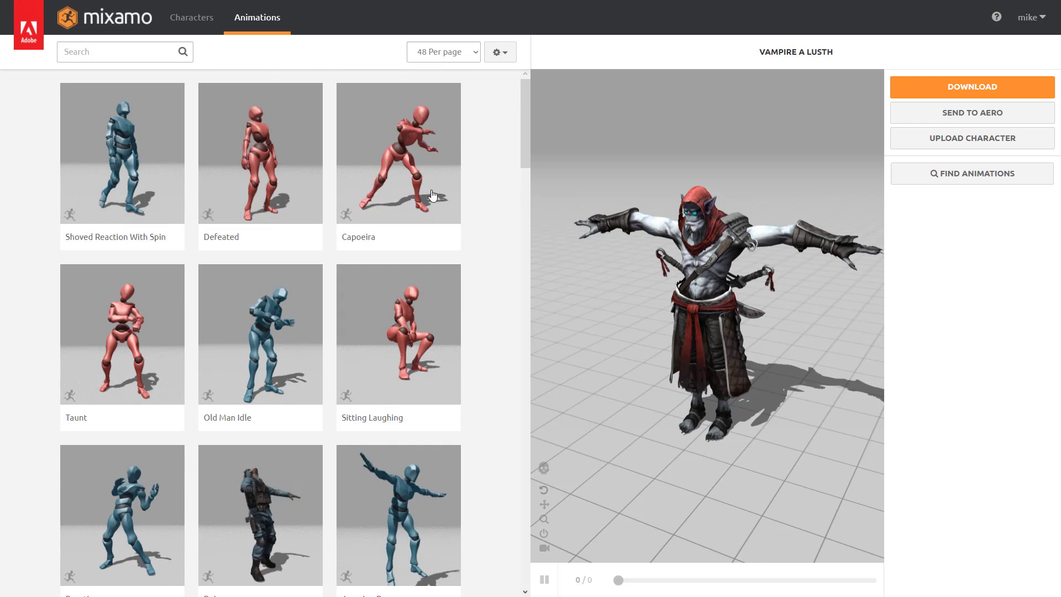
{"action": "left_click", "coordinate": [99, 53]}
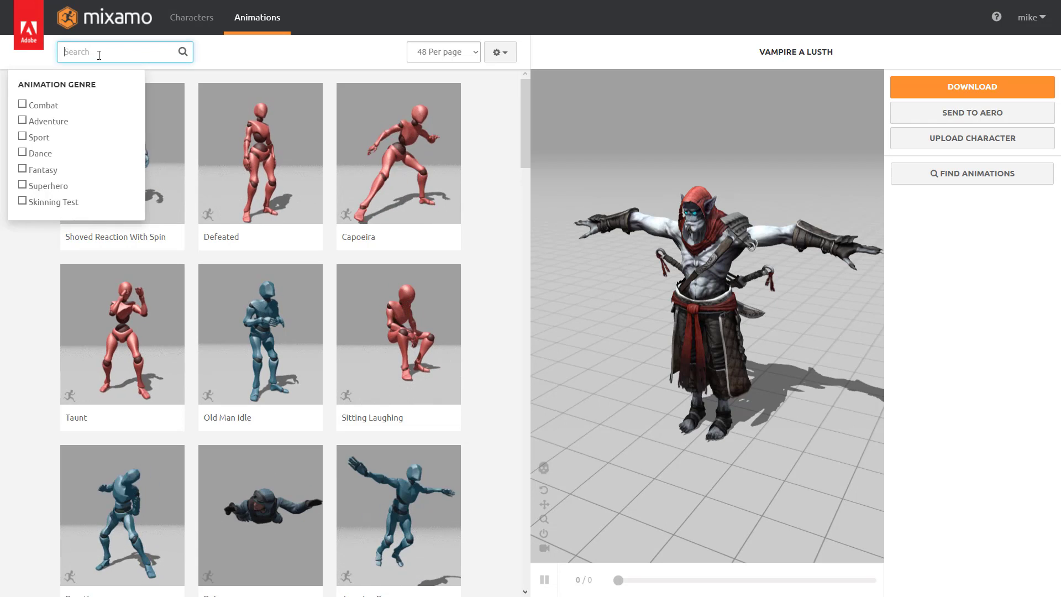
{"action": "type", "text": "walk"}
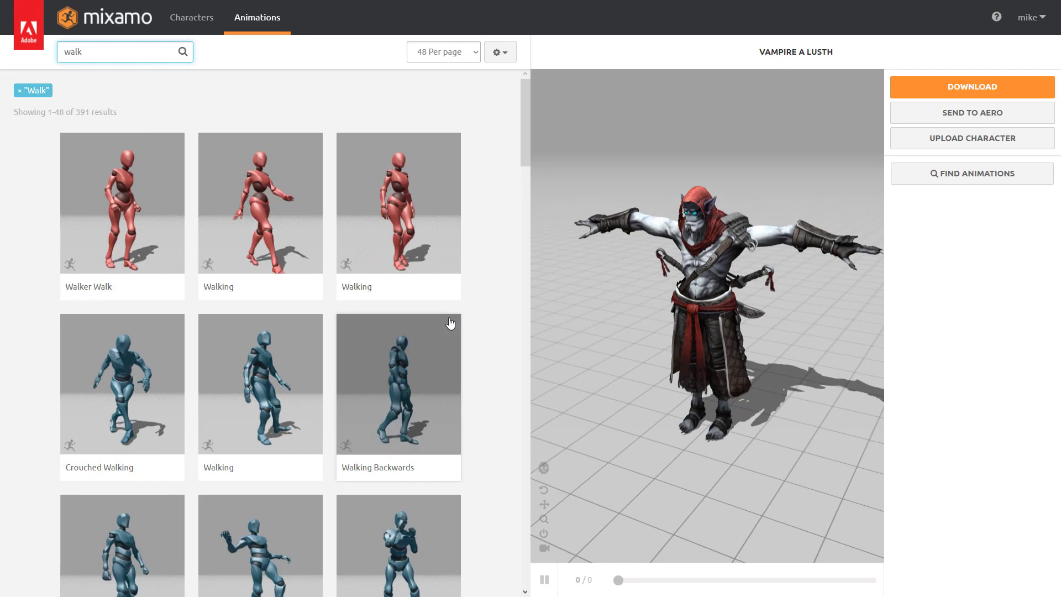
{"action": "left_click", "coordinate": [274, 206]}
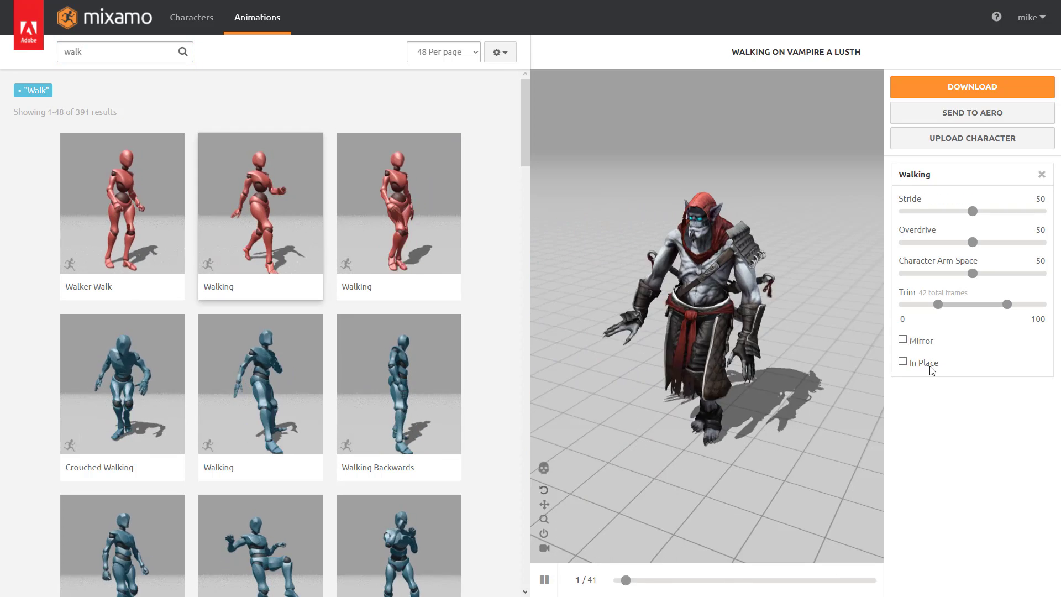
{"action": "left_click", "coordinate": [904, 362]}
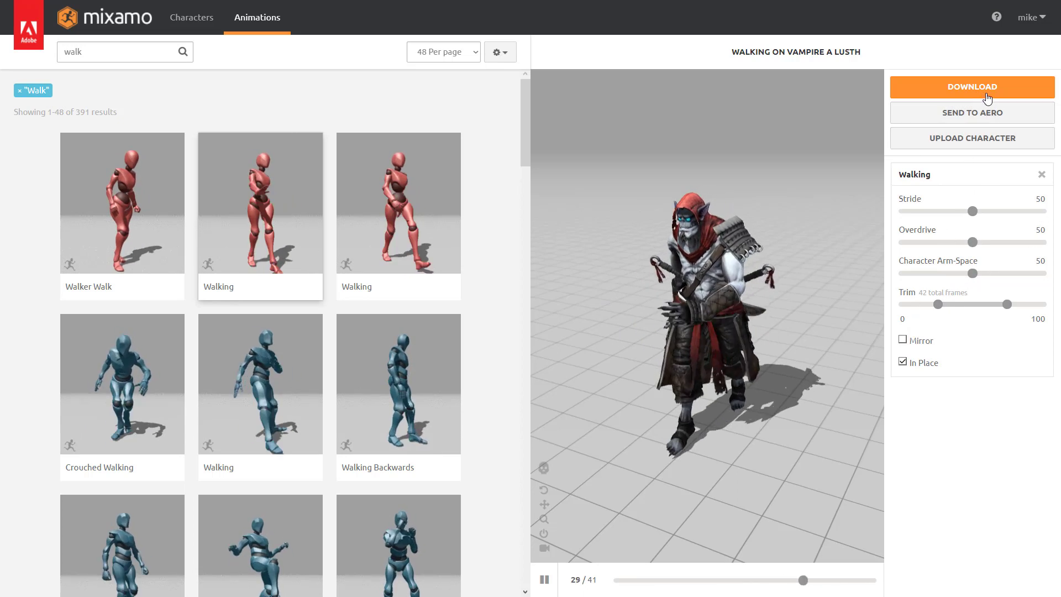
- Download the in-place walk as Walking.fbx, FBX Binary with skin
{"action": "left_click", "coordinate": [991, 94]}
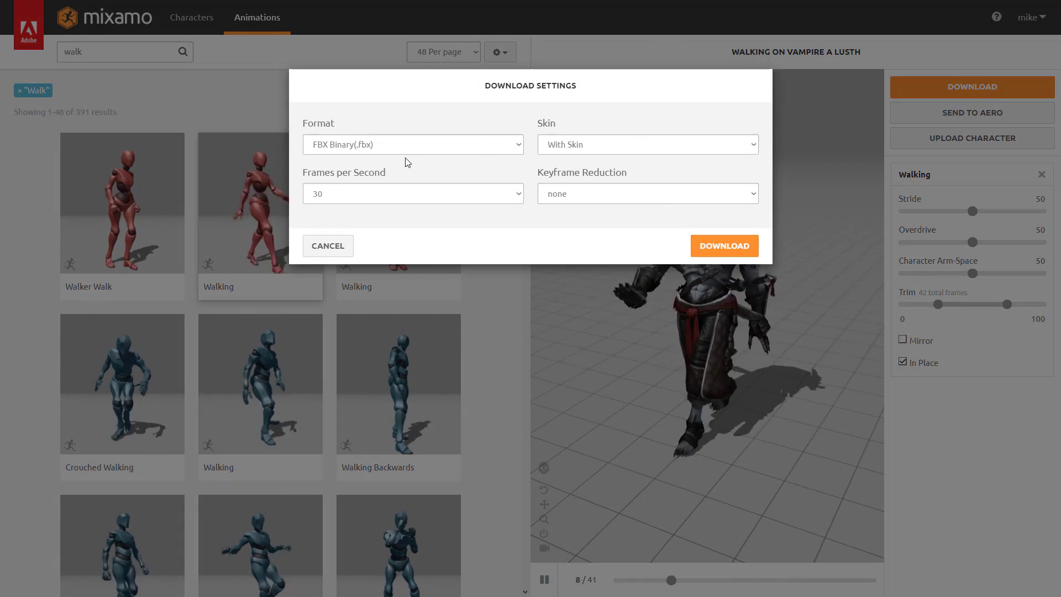
{"action": "left_click", "coordinate": [412, 147]}
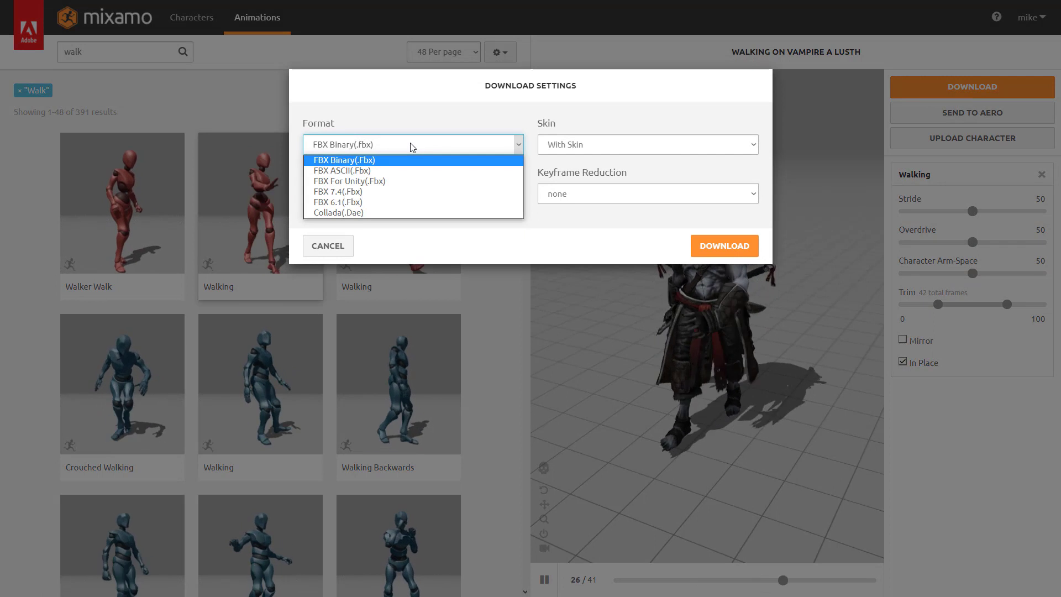
{"action": "left_click", "coordinate": [410, 147]}
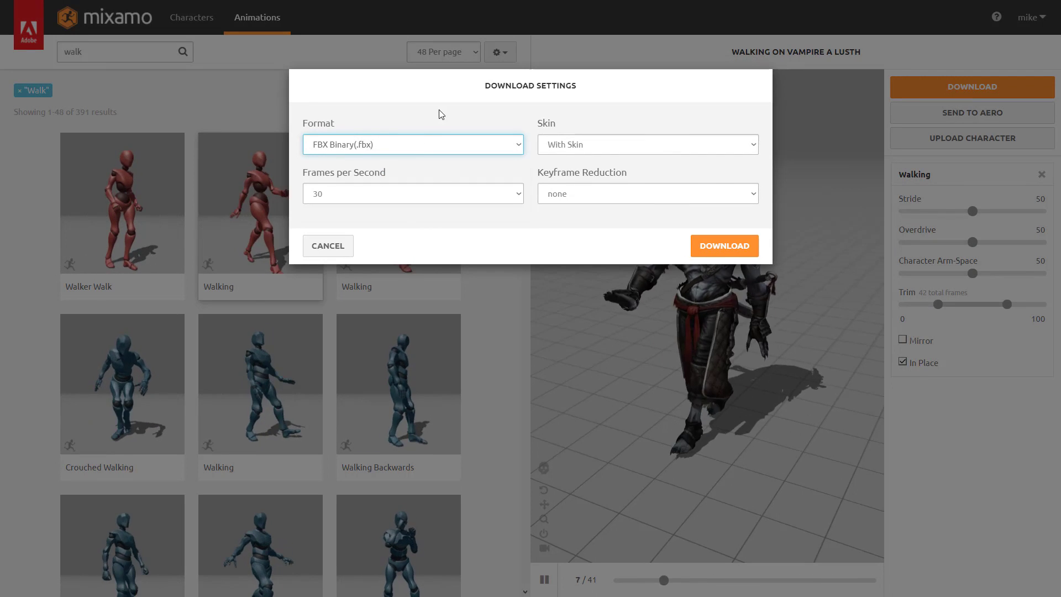
{"action": "left_click", "coordinate": [725, 247]}
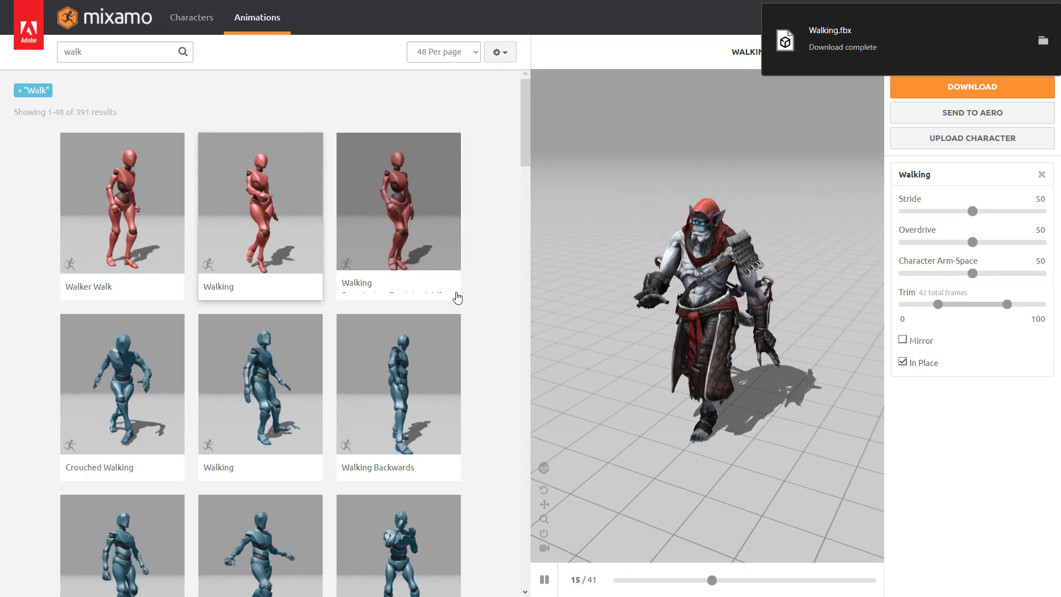
- Search 'punch' and apply the Punching animation to the vampire
{"action": "scroll", "coordinate": [457, 293], "scroll_direction": "down", "scroll_amount": 6}
{"action": "scroll", "coordinate": [480, 287], "scroll_direction": "down", "scroll_amount": 8}
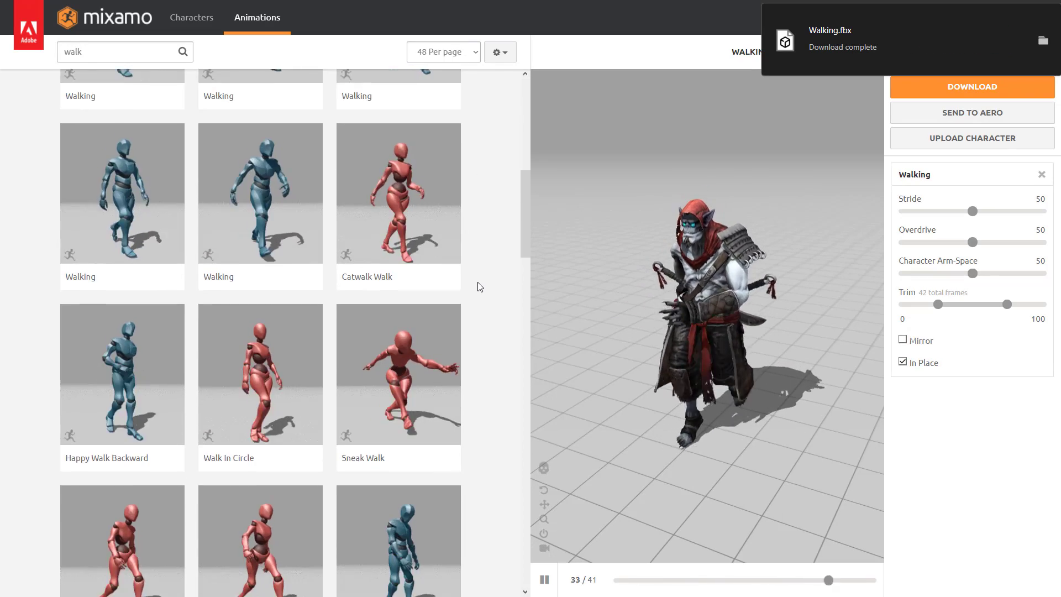
{"action": "scroll", "coordinate": [479, 285], "scroll_direction": "down", "scroll_amount": 10}
{"action": "scroll", "coordinate": [86, 83], "scroll_direction": "up", "scroll_amount": 8}
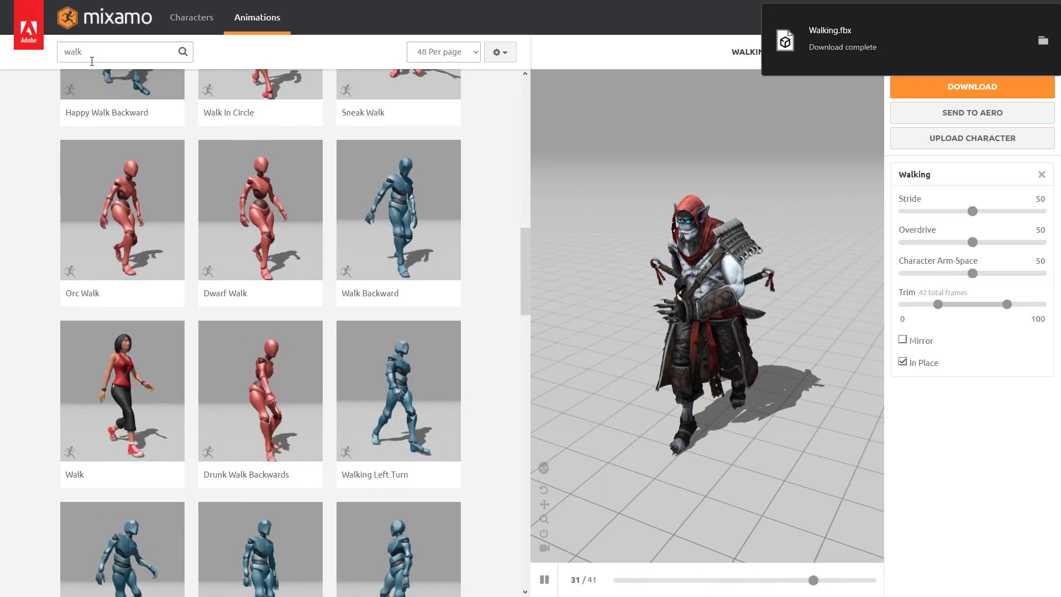
{"action": "left_click", "coordinate": [119, 52]}
{"action": "type", "text": "punch"}
{"action": "key", "text": "Return"}
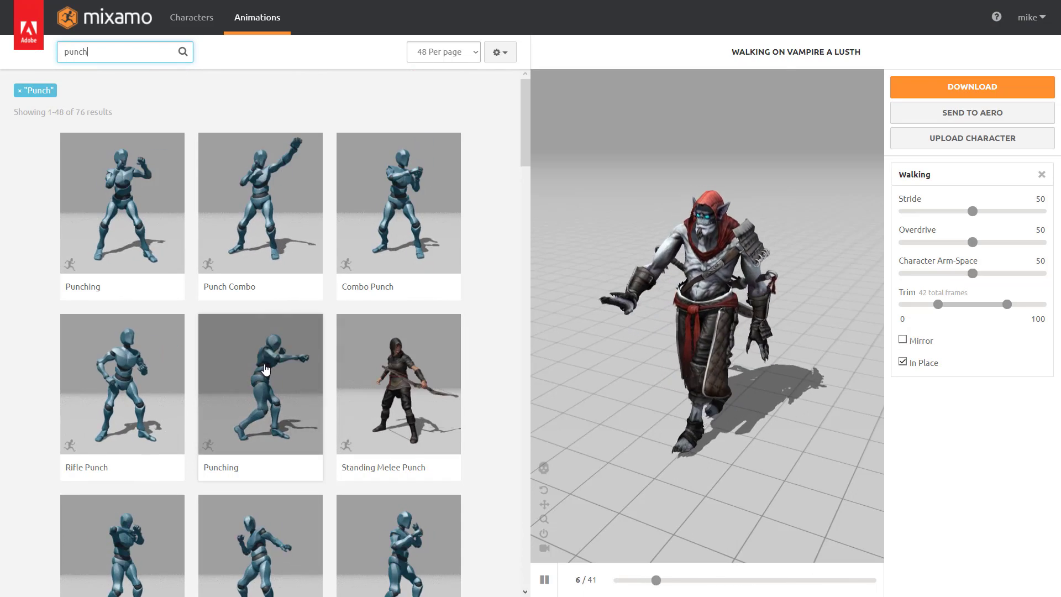
{"action": "left_click", "coordinate": [266, 369]}
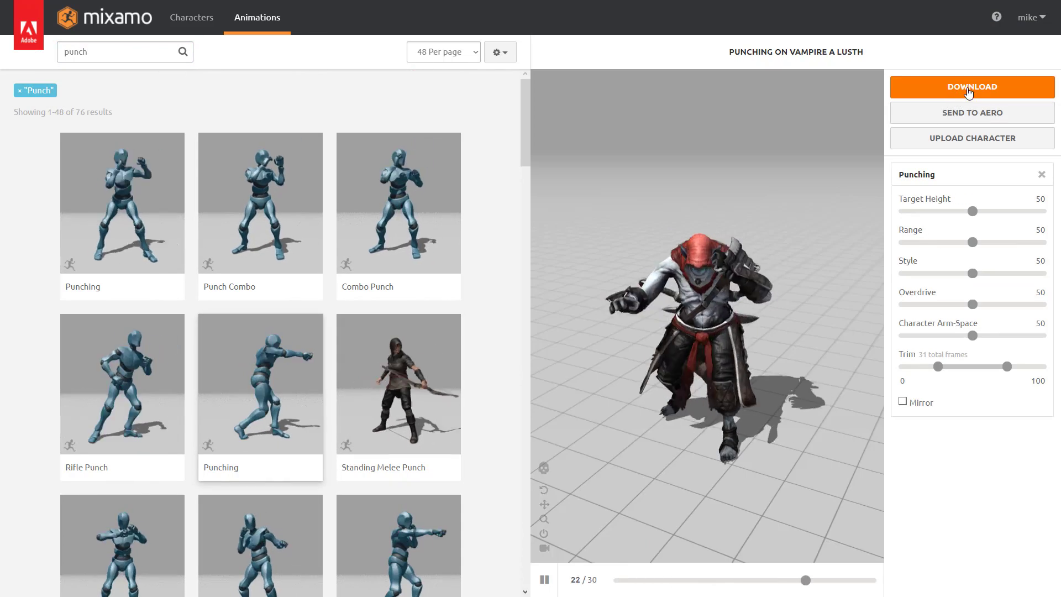
- Download Punching.fbx as FBX Binary without skin
{"action": "left_click", "coordinate": [910, 88]}
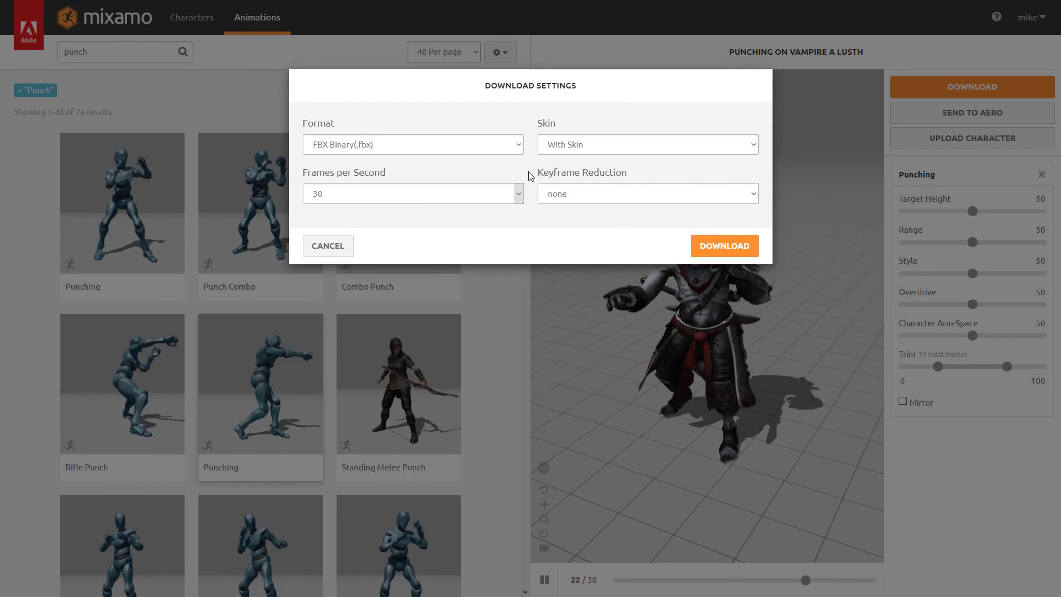
{"action": "left_click", "coordinate": [575, 150]}
{"action": "left_click", "coordinate": [577, 169]}
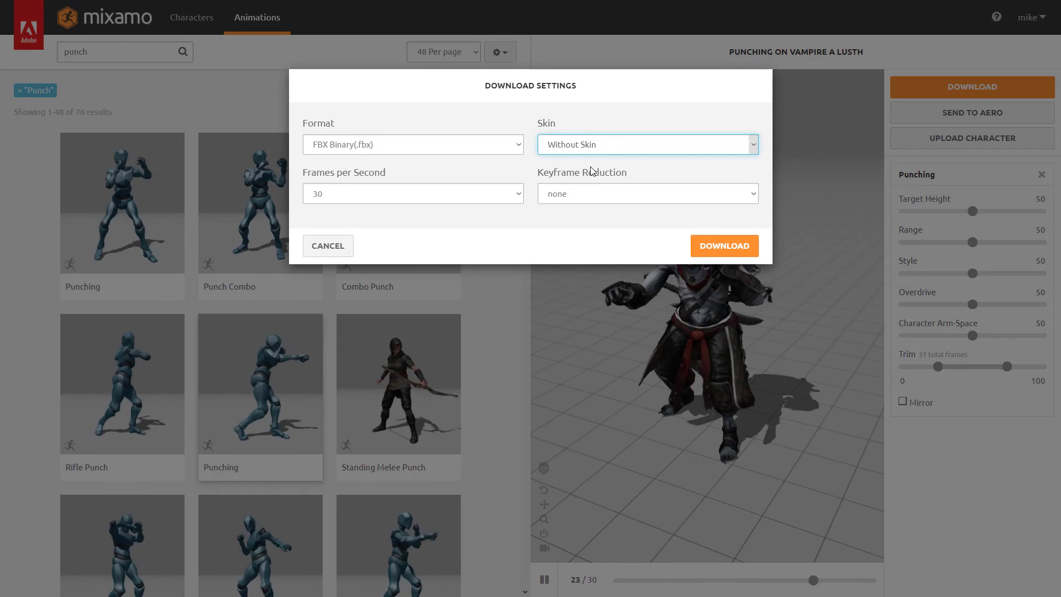
{"action": "left_click", "coordinate": [722, 255]}
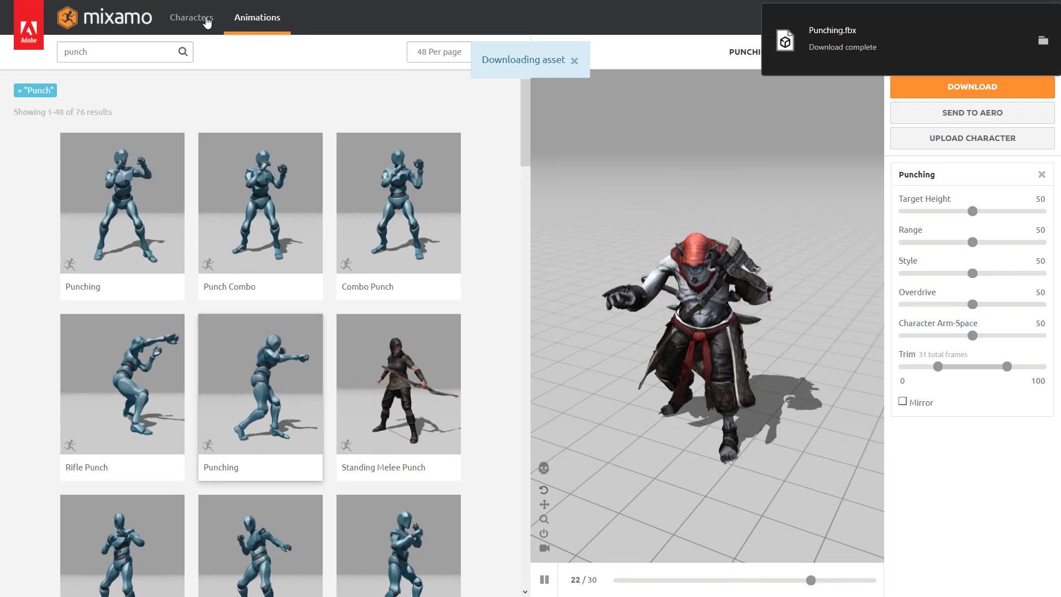
- Search 'dance' and apply the Ymca Dance animation to the vampire
{"action": "left_click", "coordinate": [111, 51]}
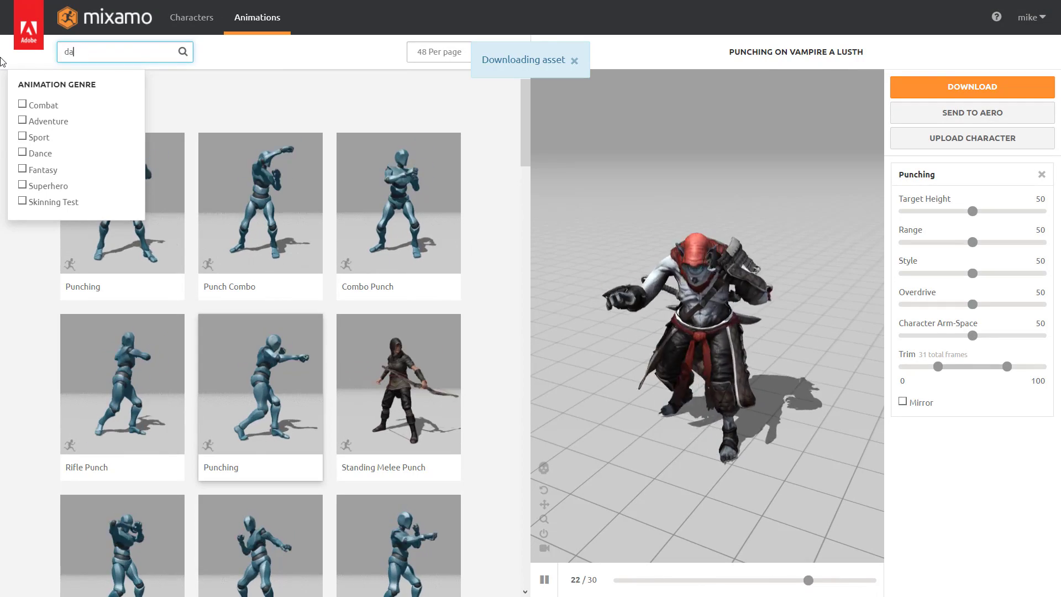
{"action": "type", "text": "dance"}
{"action": "key", "text": "Return"}
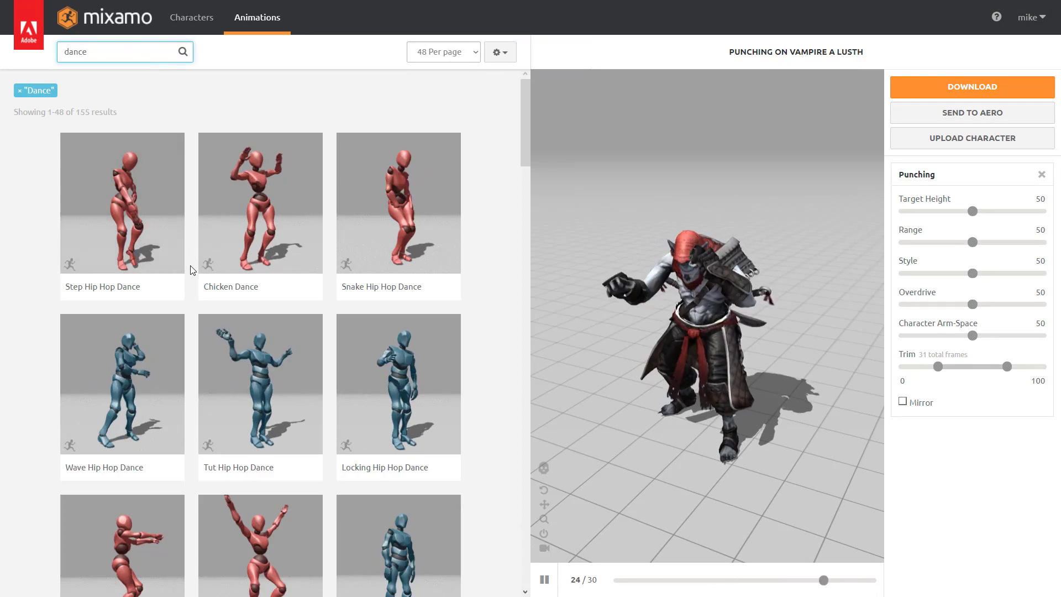
{"action": "scroll", "coordinate": [319, 400], "scroll_direction": "down", "scroll_amount": 6}
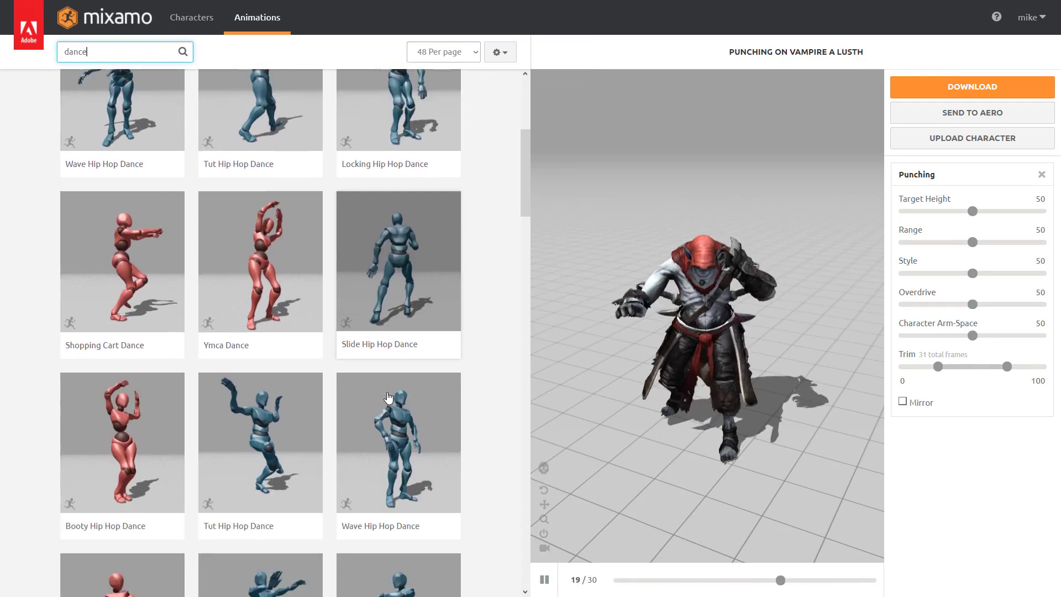
{"action": "left_click", "coordinate": [250, 234]}
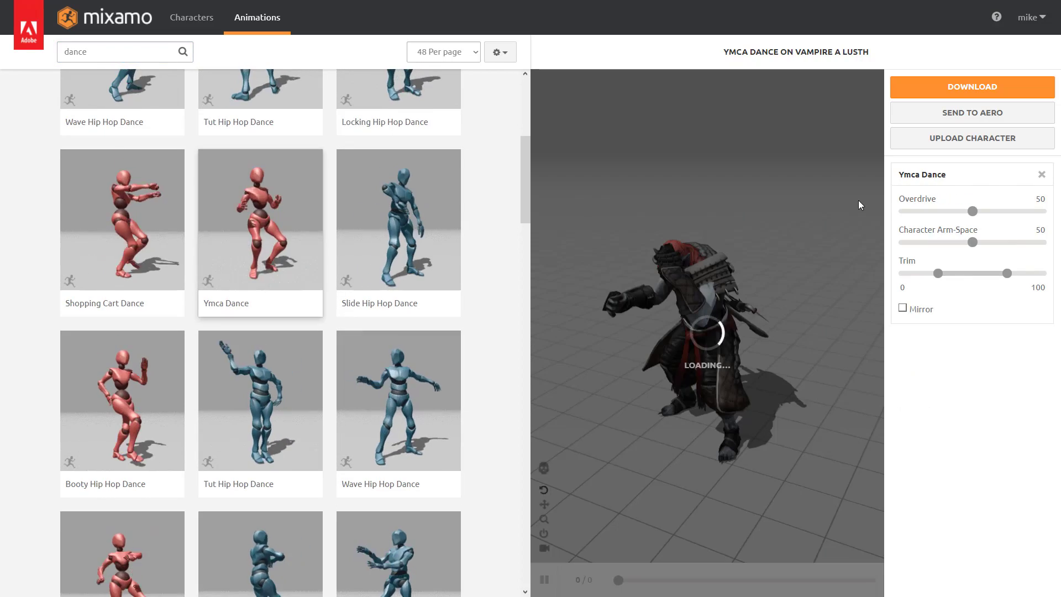
- Download Ymca Dance.fbx as FBX Binary without skin
{"action": "left_click", "coordinate": [1050, 92]}
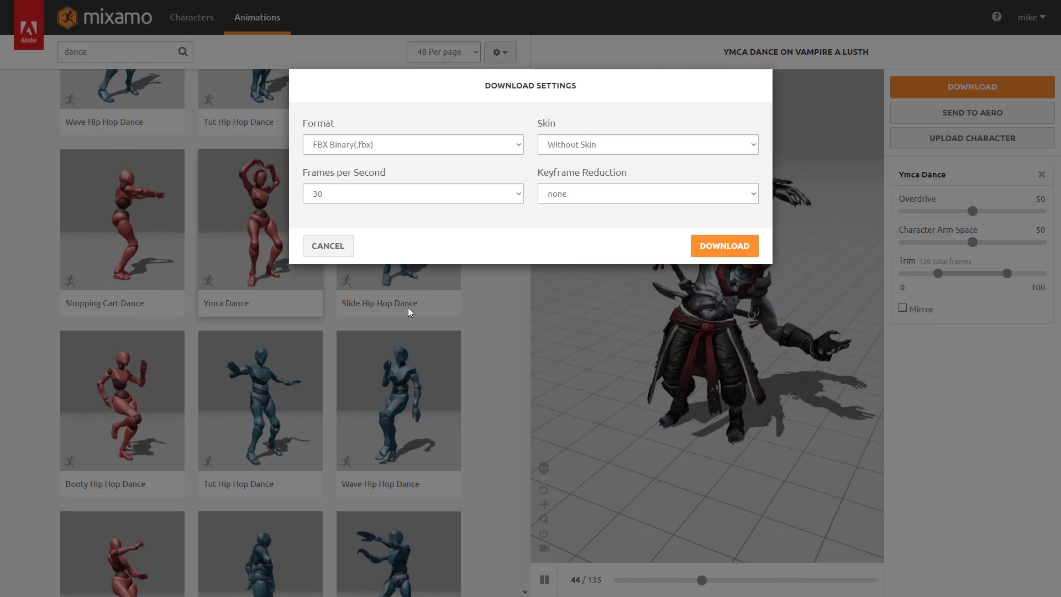
{"action": "left_click", "coordinate": [724, 246]}
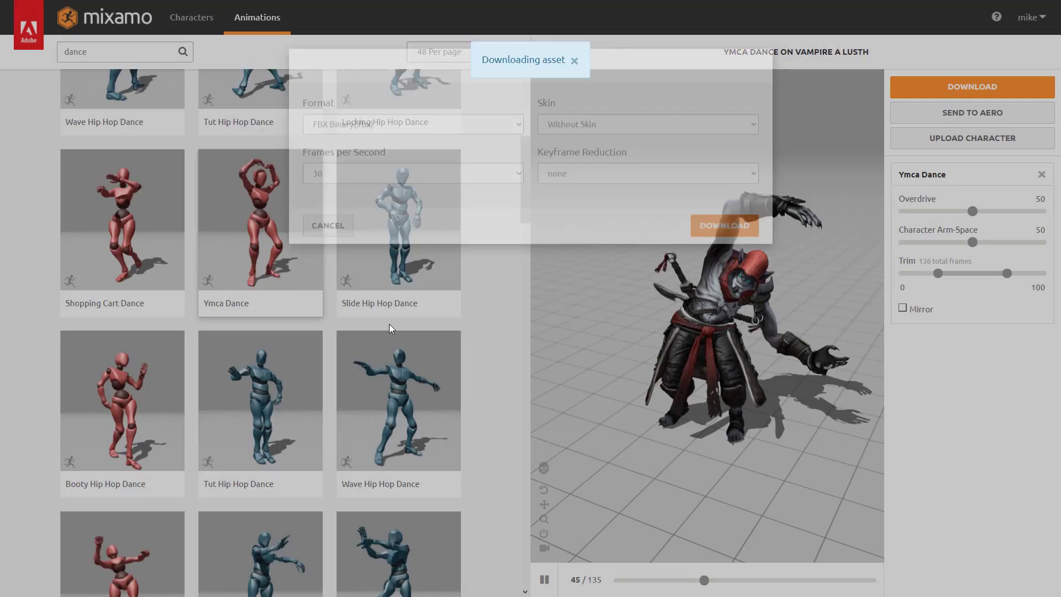
{"action": "key", "text": "super"}
- In Downloads, compare file sizes: Walking.fbx at 18.5 MB versus Punching.fbx at 329 KB
{"action": "left_click", "coordinate": [105, 548]}
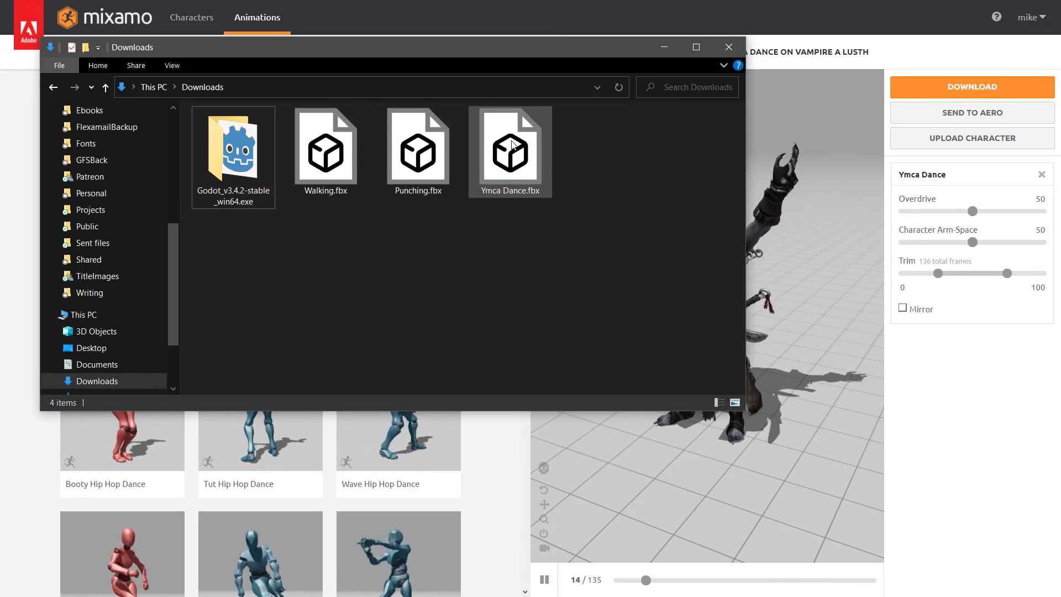
{"action": "left_click", "coordinate": [329, 160]}
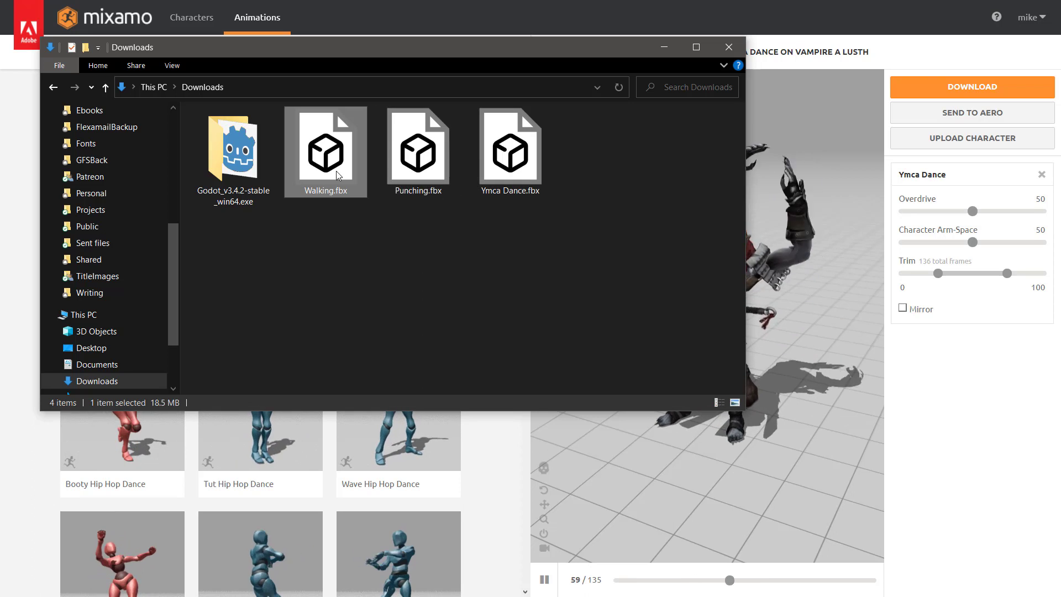
{"action": "left_click", "coordinate": [365, 275]}
{"action": "left_click", "coordinate": [332, 149]}
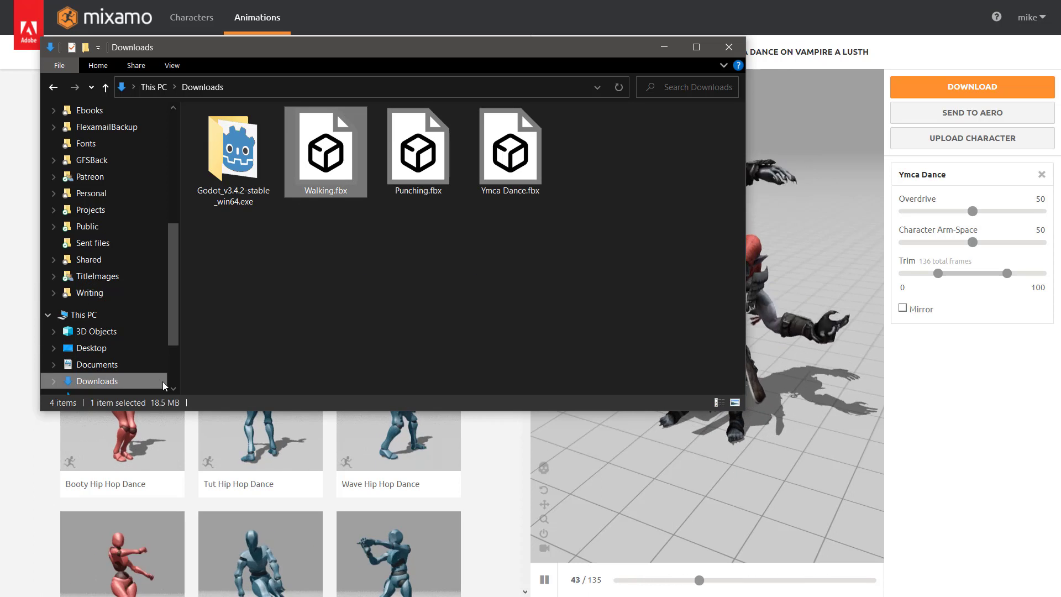
{"action": "left_click", "coordinate": [437, 139]}
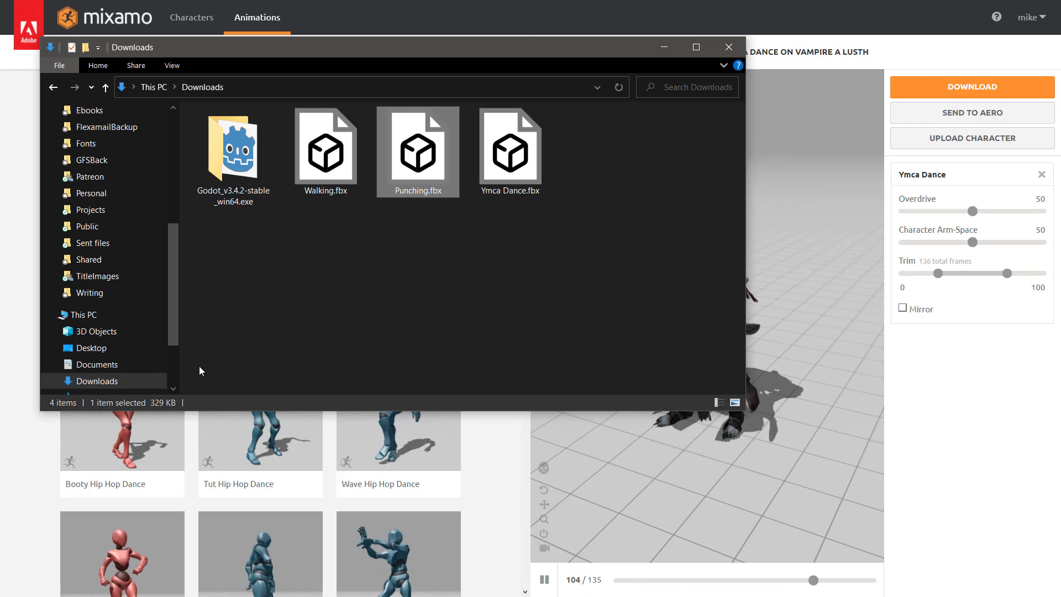
{"action": "left_click", "coordinate": [453, 306]}
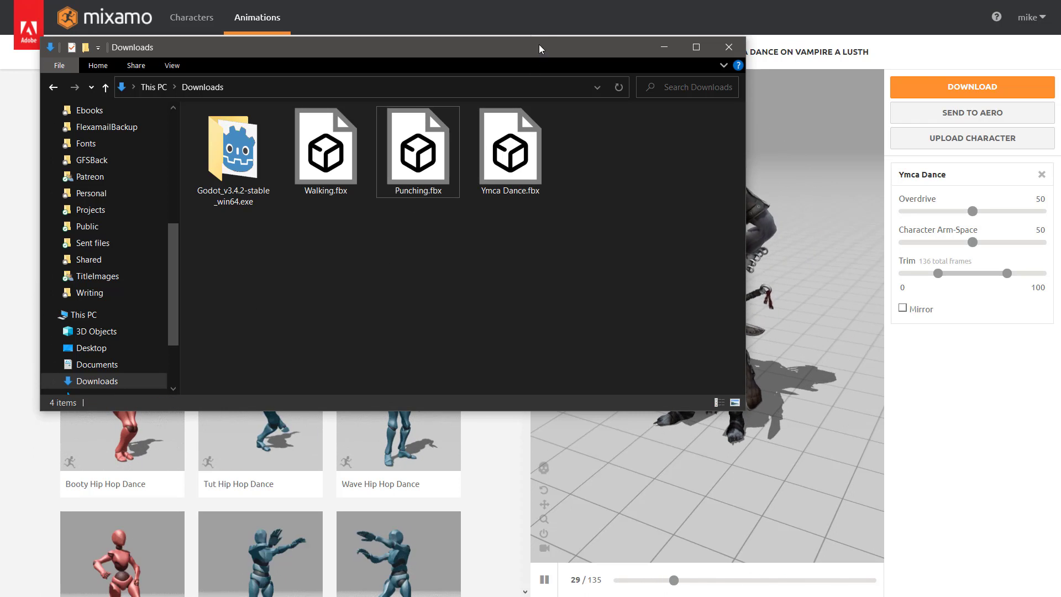
- Load Walking.fbx as the character file and preview its T-Pose
{"action": "left_click", "coordinate": [542, 24]}
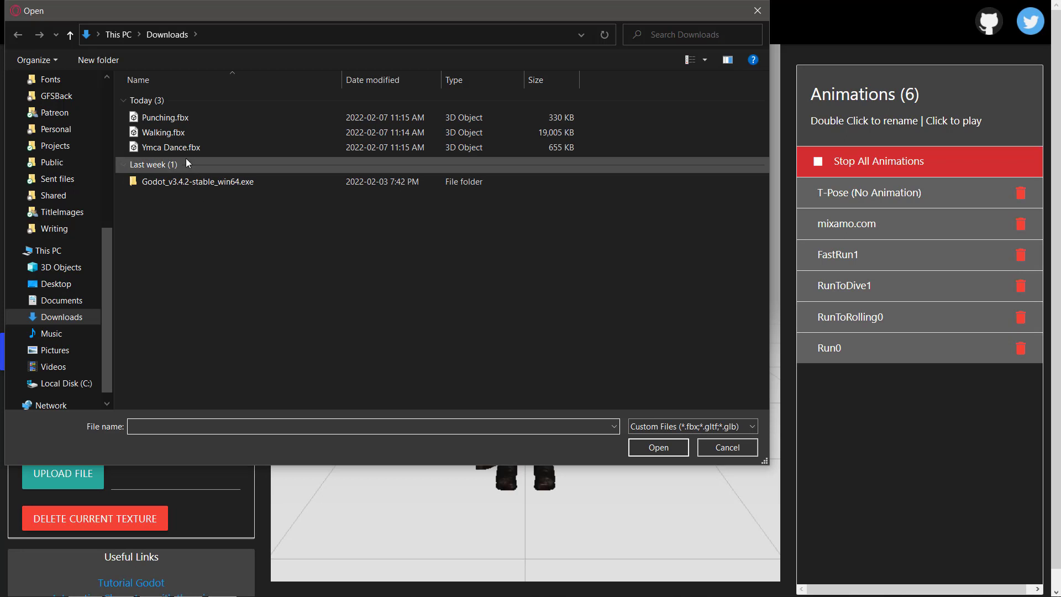
{"action": "left_click", "coordinate": [164, 135]}
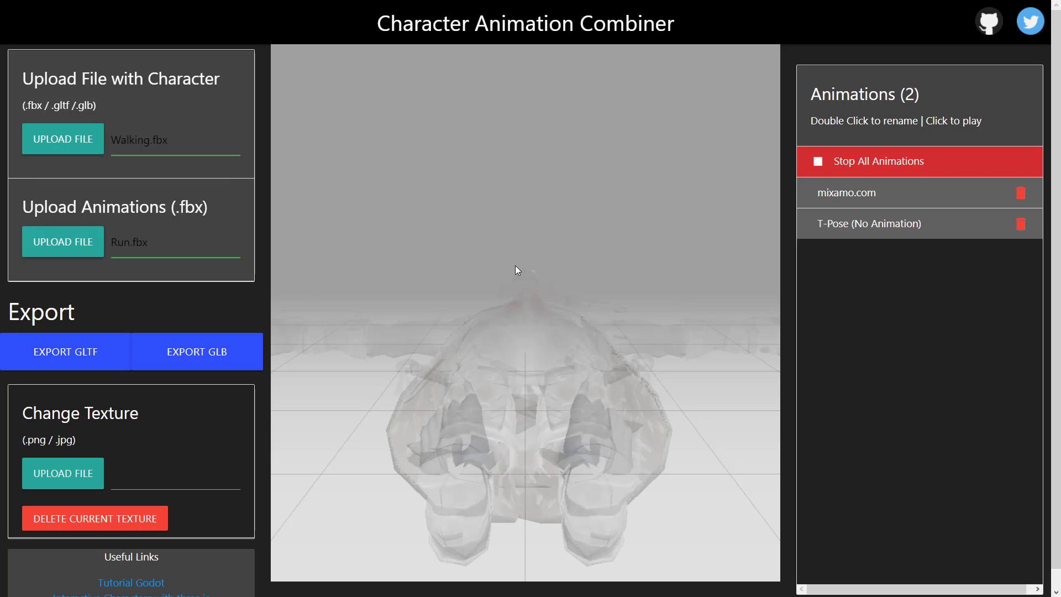
{"action": "left_click", "coordinate": [824, 229]}
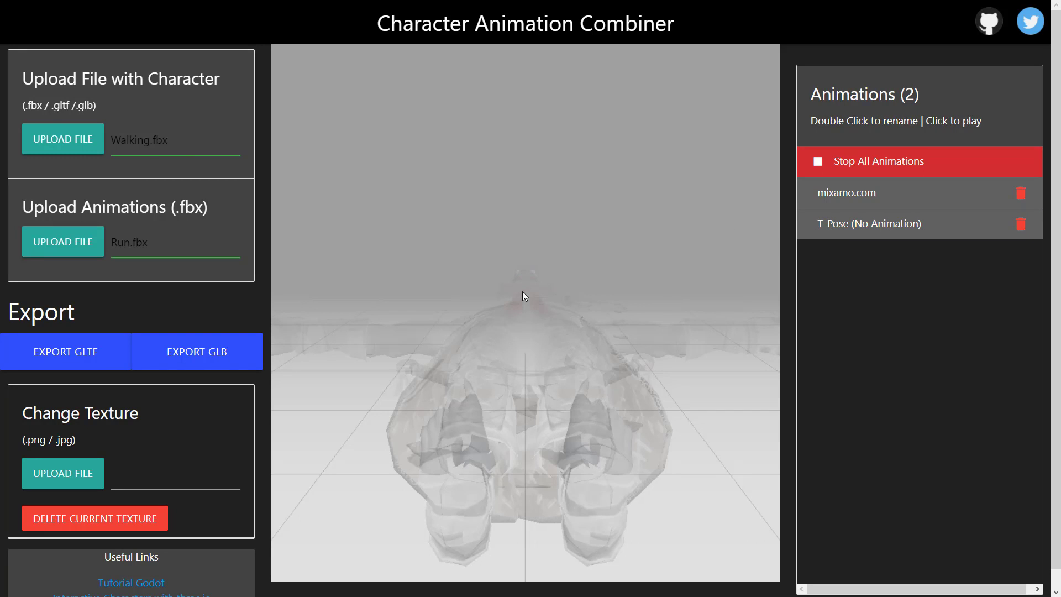
- Add Punching.fbx and Walking.fbx as animations, giving Punching, Walking0 and Walking1
{"action": "left_click", "coordinate": [76, 247]}
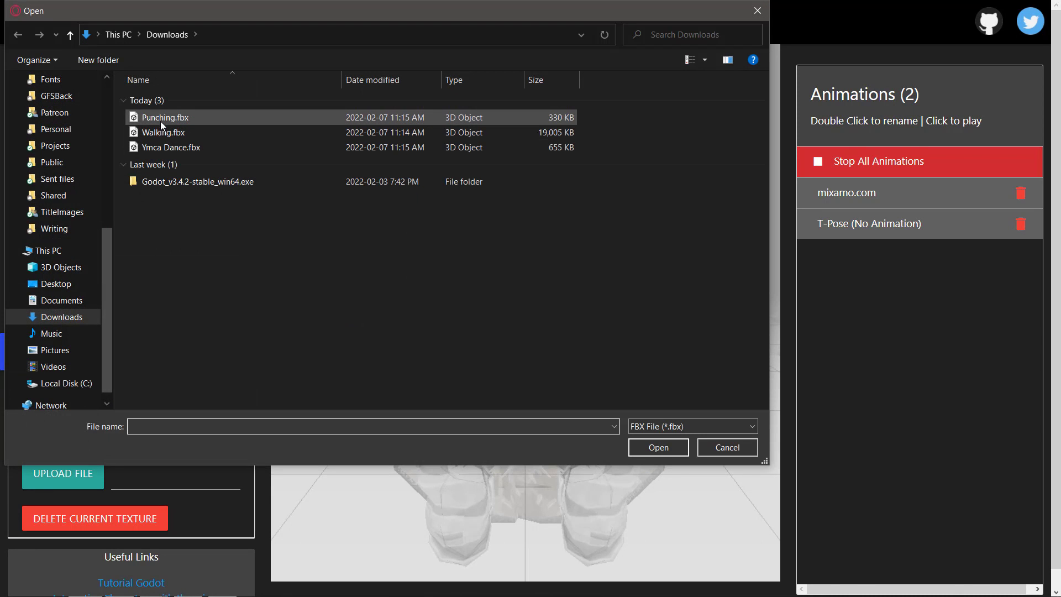
{"action": "left_click", "coordinate": [161, 119]}
{"action": "left_click", "coordinate": [659, 447]}
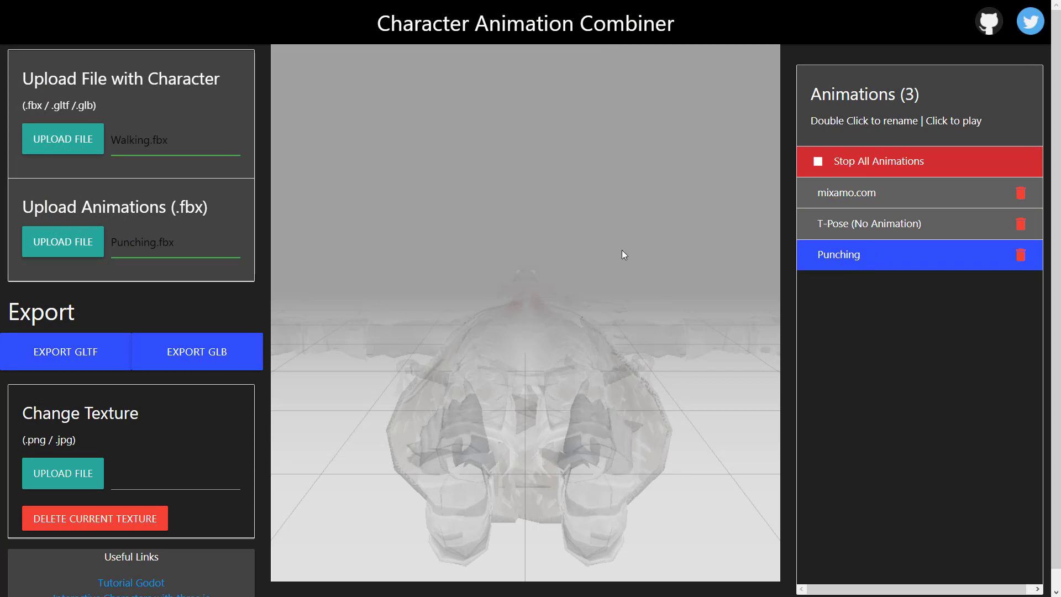
{"action": "left_click", "coordinate": [69, 252]}
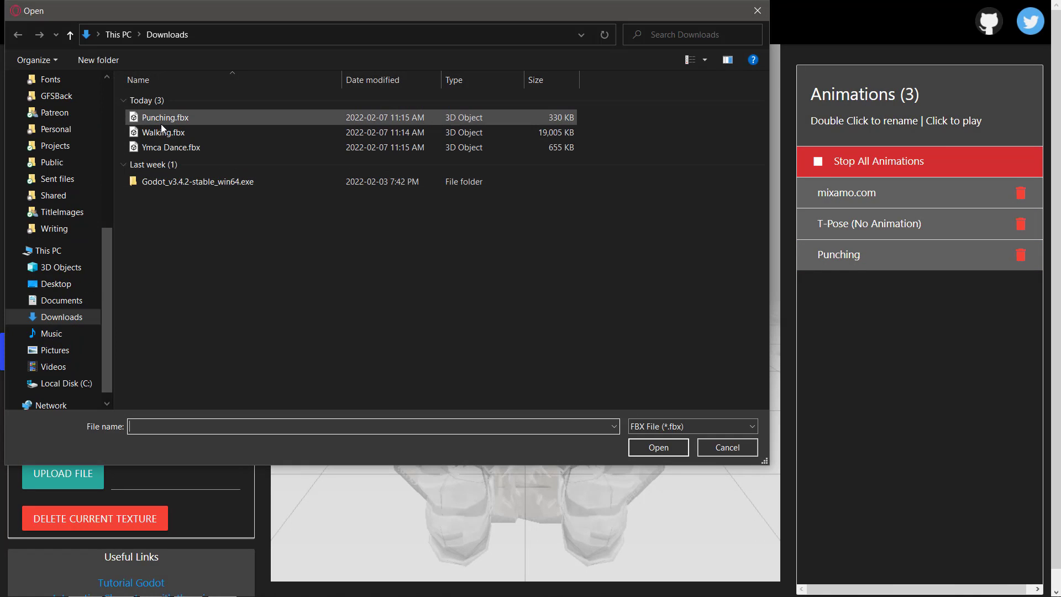
{"action": "left_click", "coordinate": [166, 132]}
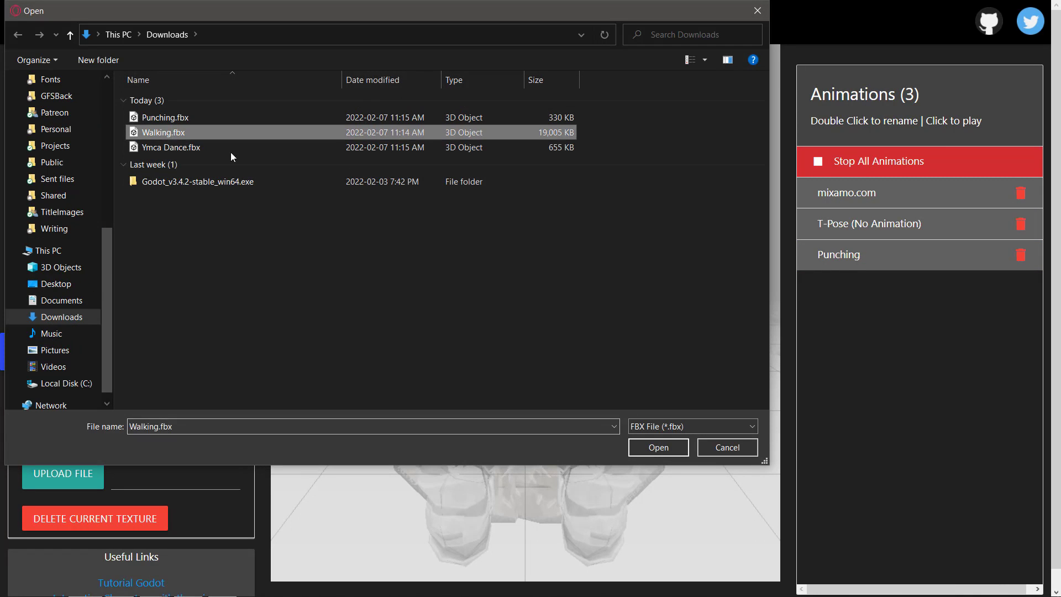
{"action": "left_click", "coordinate": [663, 447]}
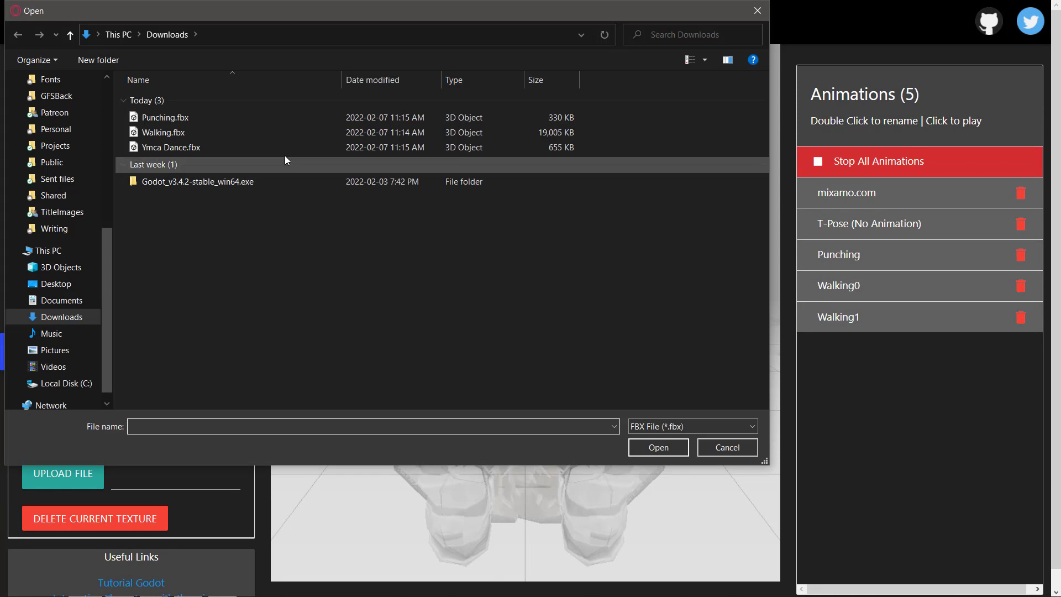
- Add Ymca Dance.fbx as an animation, then compare Walking0 against Walking1
{"action": "left_click", "coordinate": [185, 148]}
{"action": "left_click", "coordinate": [659, 447]}
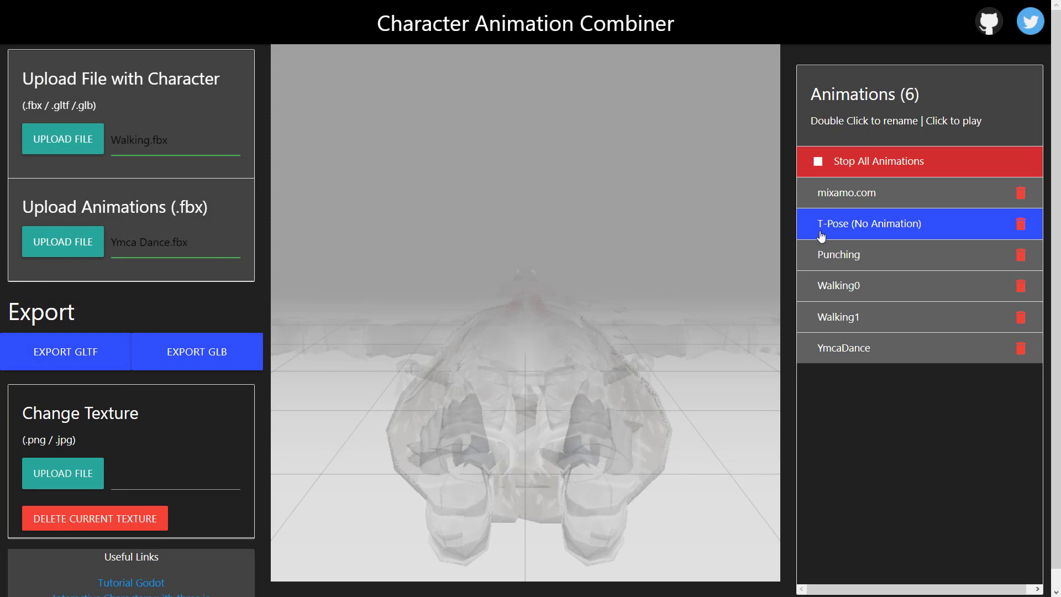
{"action": "left_click", "coordinate": [838, 289]}
{"action": "left_click", "coordinate": [862, 315]}
{"action": "left_click", "coordinate": [858, 296]}
{"action": "left_click", "coordinate": [858, 320]}
{"action": "left_click", "coordinate": [859, 299]}
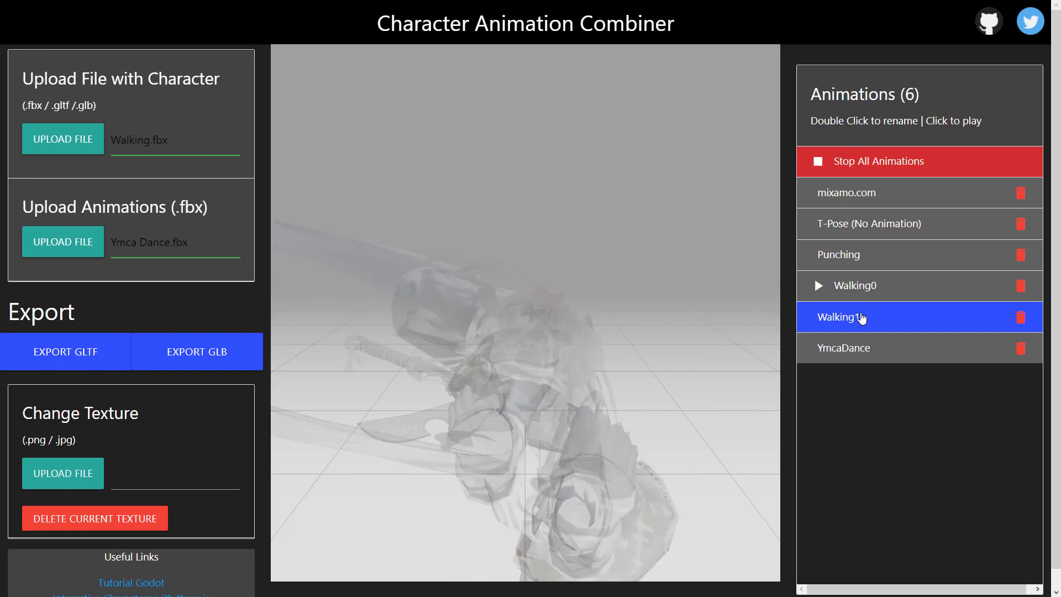
{"action": "left_click", "coordinate": [861, 317]}
- Delete the duplicate Walking1 and view the whole character in T-Pose
{"action": "left_click", "coordinate": [1021, 317]}
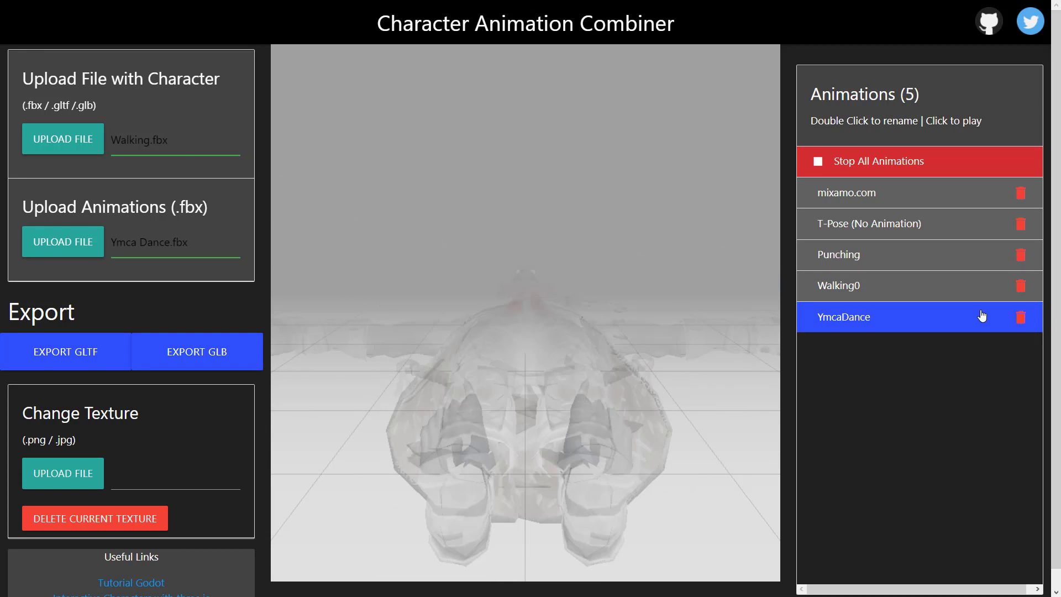
{"action": "left_click", "coordinate": [954, 230]}
{"action": "left_click_drag", "start_coordinate": [611, 260], "coordinate": [564, 354]}
{"action": "right_click", "coordinate": [489, 302]}
{"action": "left_click", "coordinate": [476, 265]}
{"action": "scroll", "coordinate": [481, 262], "scroll_direction": "down", "scroll_amount": 5}
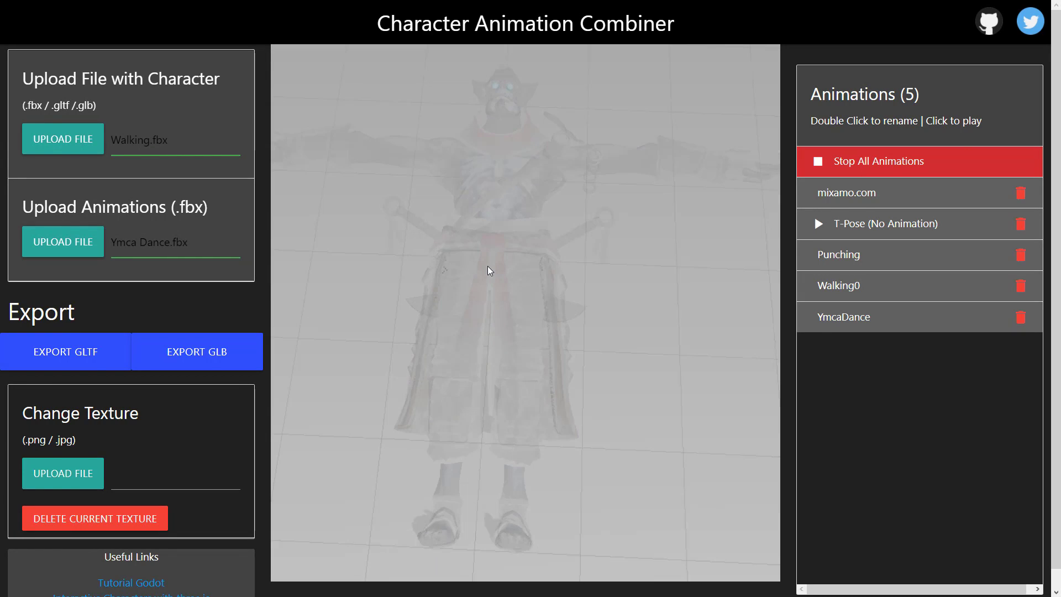
{"action": "left_click_drag", "start_coordinate": [488, 268], "coordinate": [505, 254]}
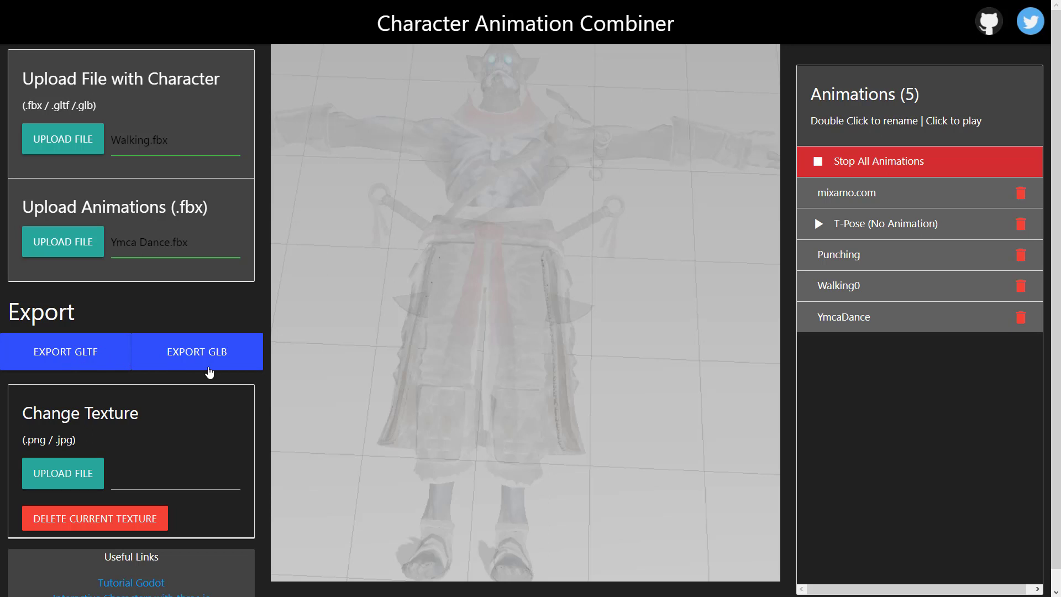
- Export the five-animation vampire as GLTF, saving cac-1644250629074.gltf
{"action": "left_click", "coordinate": [90, 359]}
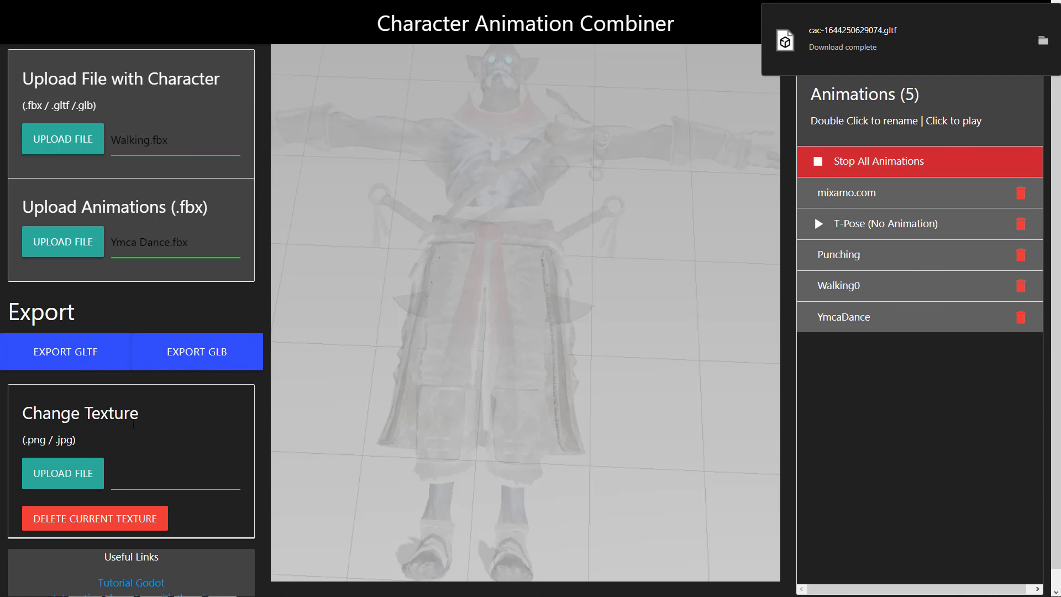
{"action": "scroll", "coordinate": [178, 440], "scroll_direction": "down", "scroll_amount": 1}
{"action": "scroll", "coordinate": [179, 441], "scroll_direction": "up", "scroll_amount": 1}
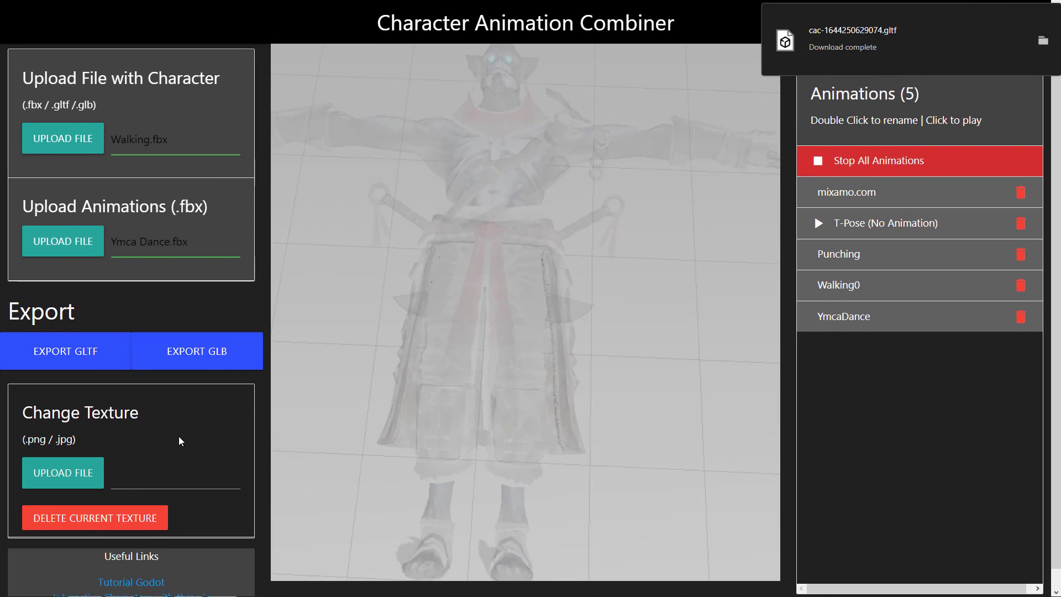
{"action": "left_click", "coordinate": [846, 193]}
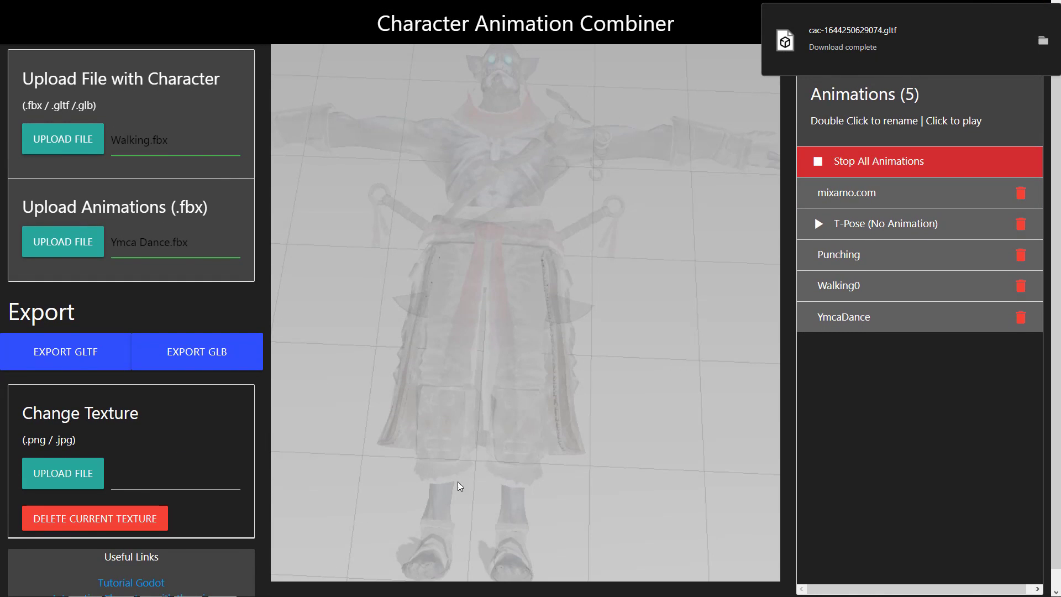
- Create the MixmoGodot project at c:/temp/MixmoGodot and open it in the editor
{"action": "key", "text": "alt+Tab"}
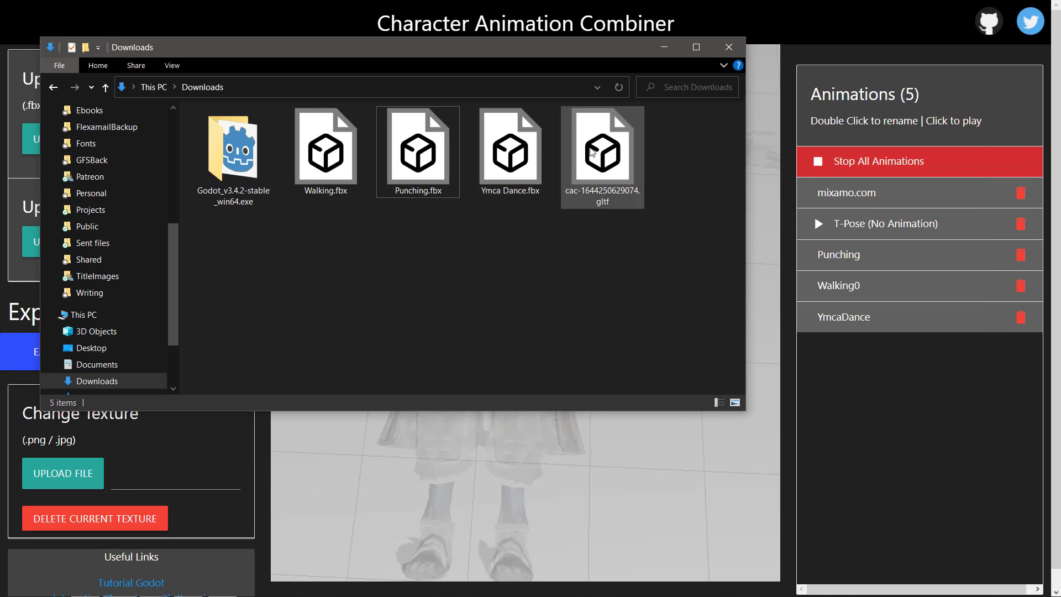
{"action": "key", "text": "alt+Tab"}
{"action": "key", "text": "alt+Tab"}
{"action": "key", "text": "alt+Tab"}
{"action": "key", "text": "alt+Tab"}
{"action": "key", "text": "alt+Tab"}
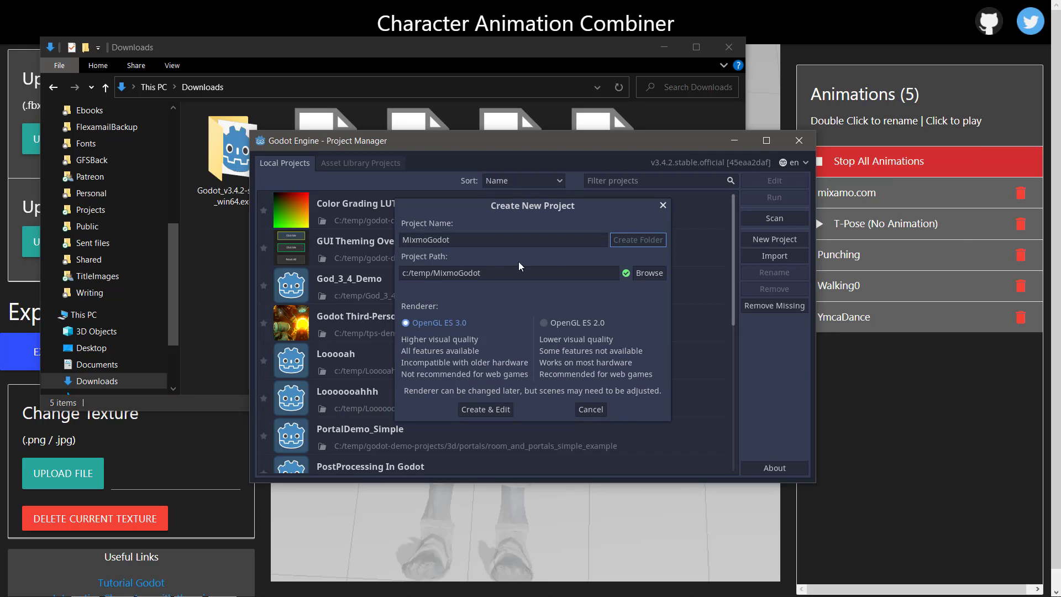
{"action": "left_click", "coordinate": [482, 409]}
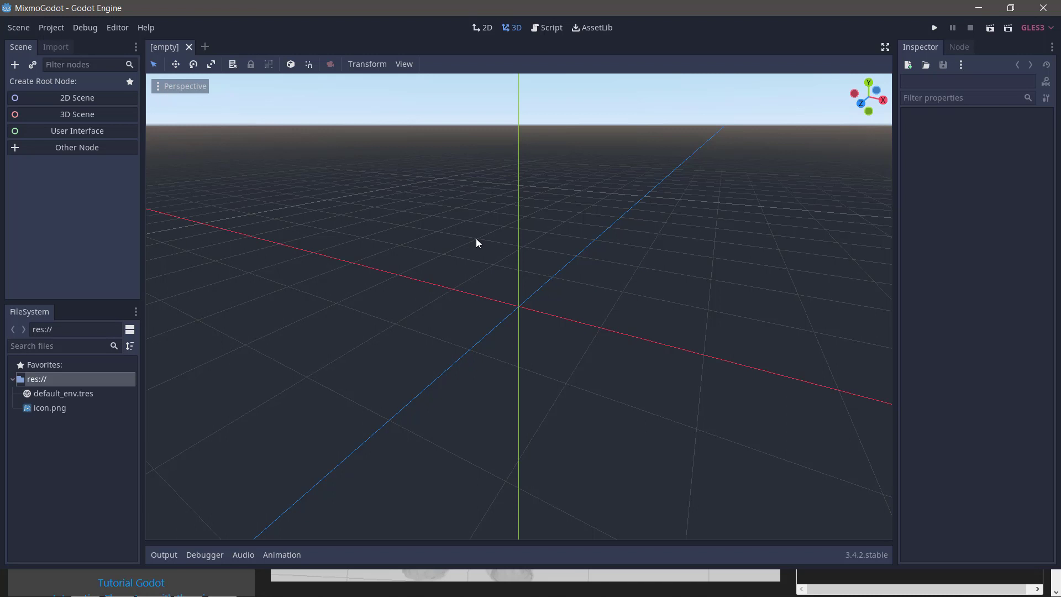
- Create a 3D scene root, then drag cac-1644250629074.gltf from Downloads into res:// and select it
{"action": "left_click", "coordinate": [45, 113]}
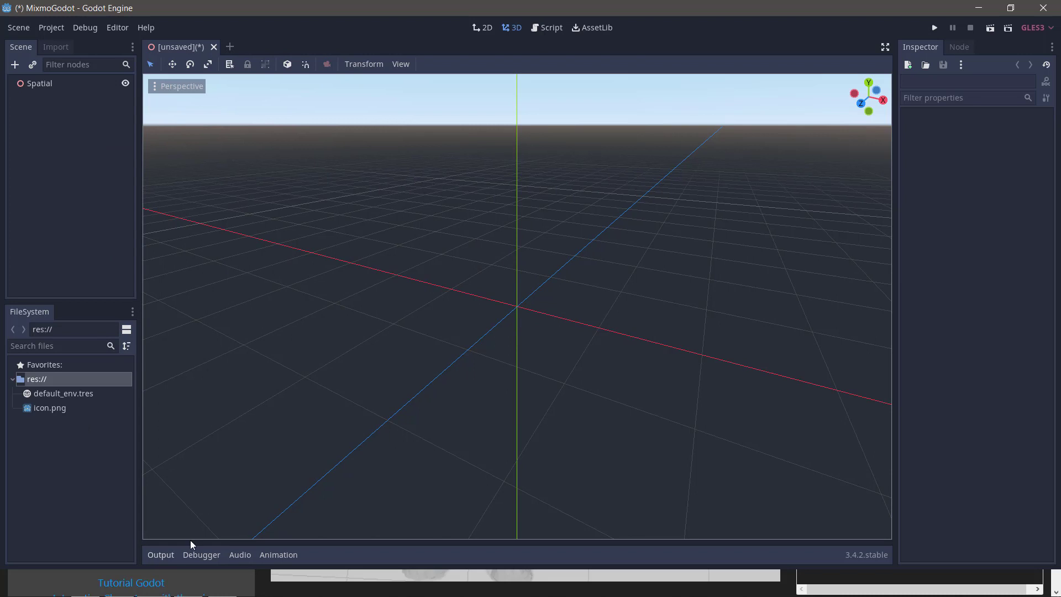
{"action": "key", "text": "alt+Tab"}
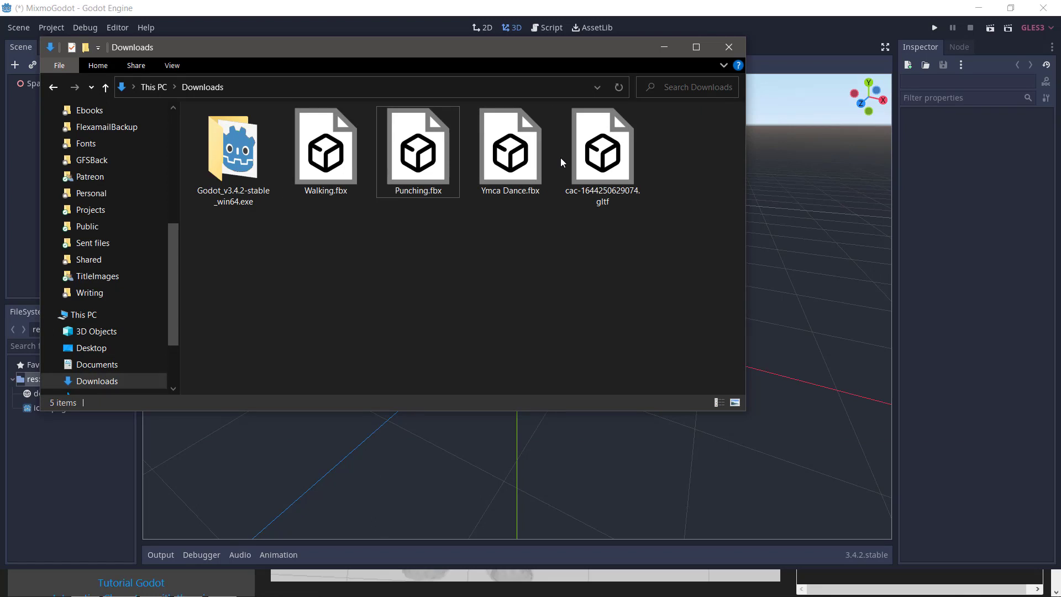
{"action": "left_click", "coordinate": [612, 144]}
{"action": "left_click_drag", "start_coordinate": [612, 145], "coordinate": [67, 490]}
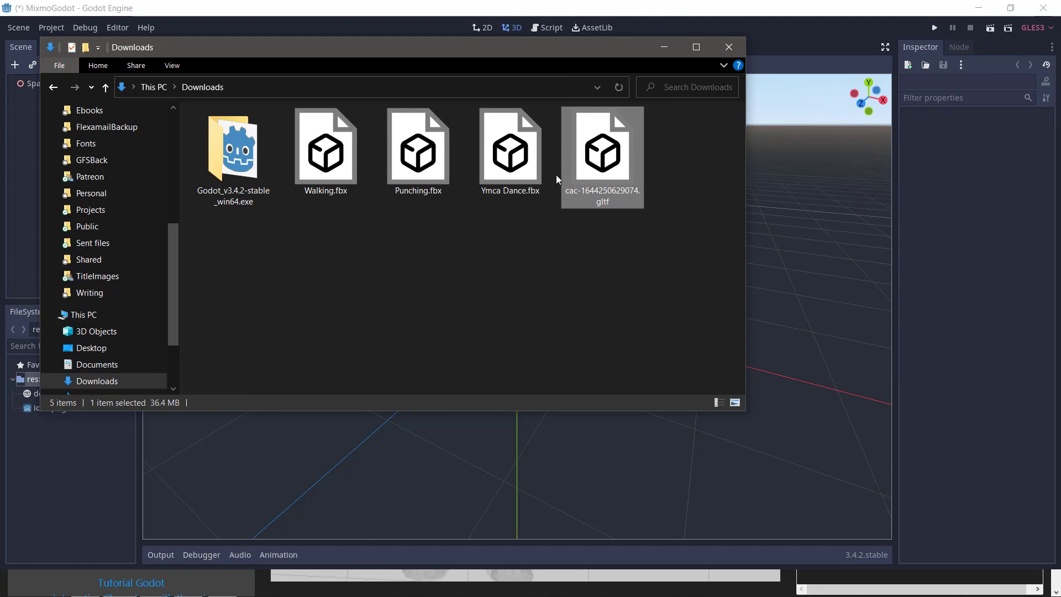
{"action": "left_click_drag", "start_coordinate": [545, 166], "coordinate": [32, 382]}
{"action": "left_click", "coordinate": [63, 480]}
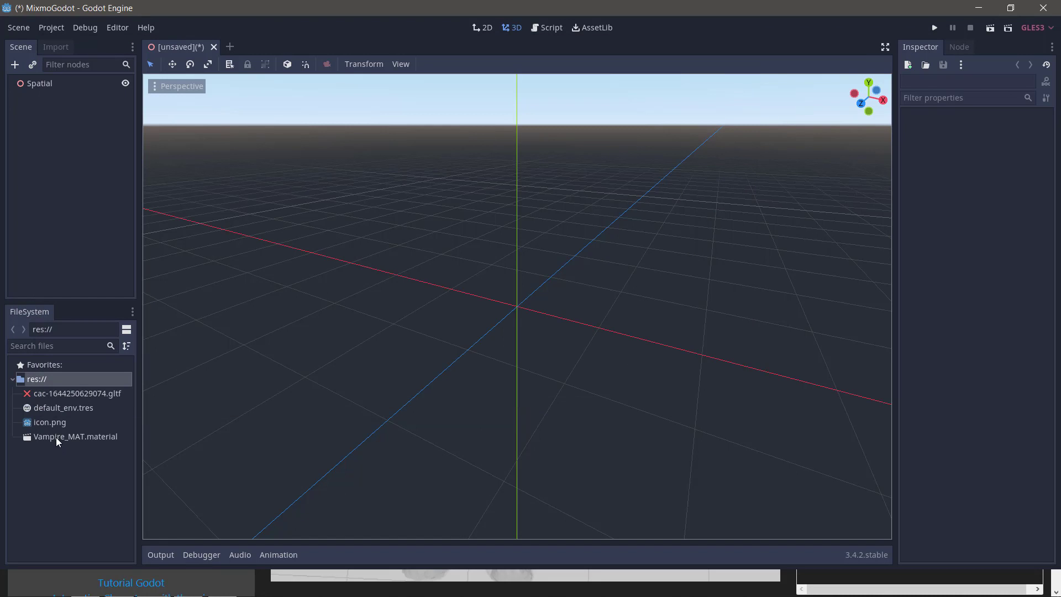
{"action": "left_click", "coordinate": [79, 396]}
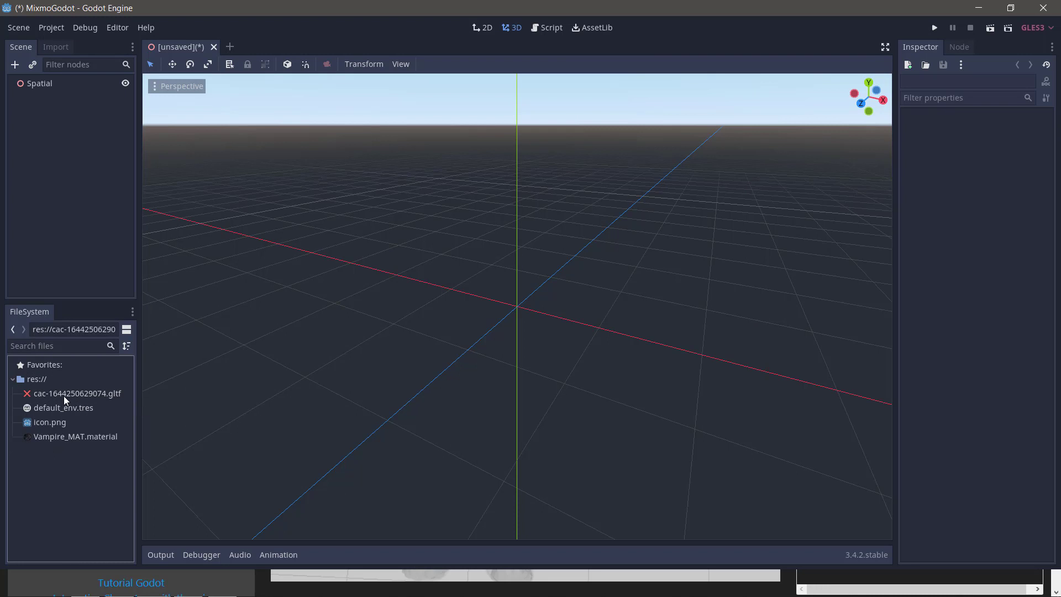
- Open cac-1644250629074.gltf anyway as its own scene and orbit the viewport around the Vampire model
{"action": "double_click", "coordinate": [65, 397]}
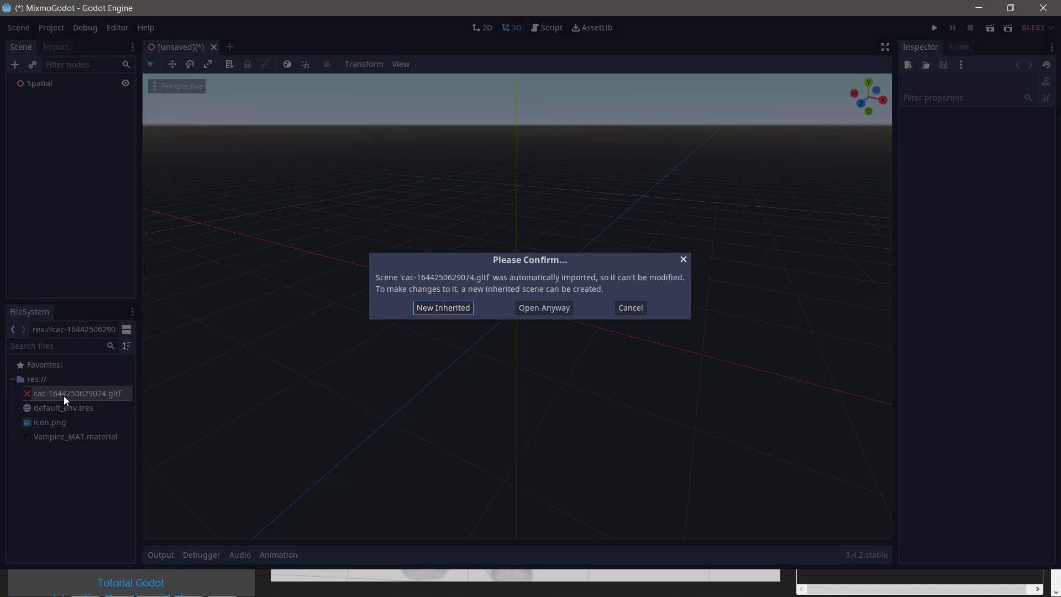
{"action": "left_click", "coordinate": [544, 308]}
{"action": "scroll", "coordinate": [497, 346], "scroll_direction": "down", "scroll_amount": 15}
{"action": "scroll", "coordinate": [500, 346], "scroll_direction": "up", "scroll_amount": 3}
{"action": "scroll", "coordinate": [503, 348], "scroll_direction": "down", "scroll_amount": 2}
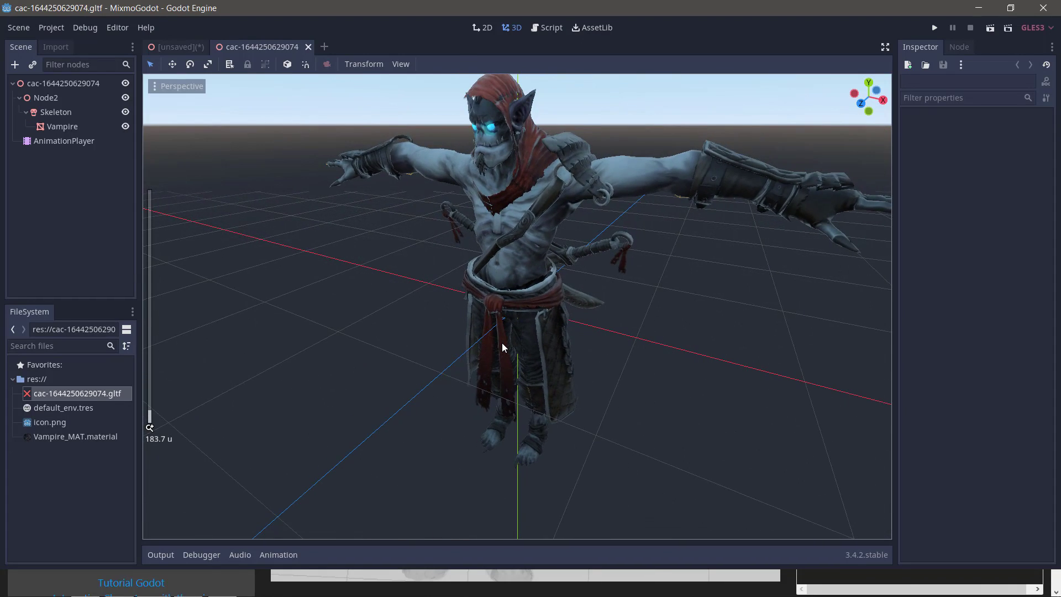
{"action": "scroll", "coordinate": [503, 347], "scroll_direction": "down", "scroll_amount": 2}
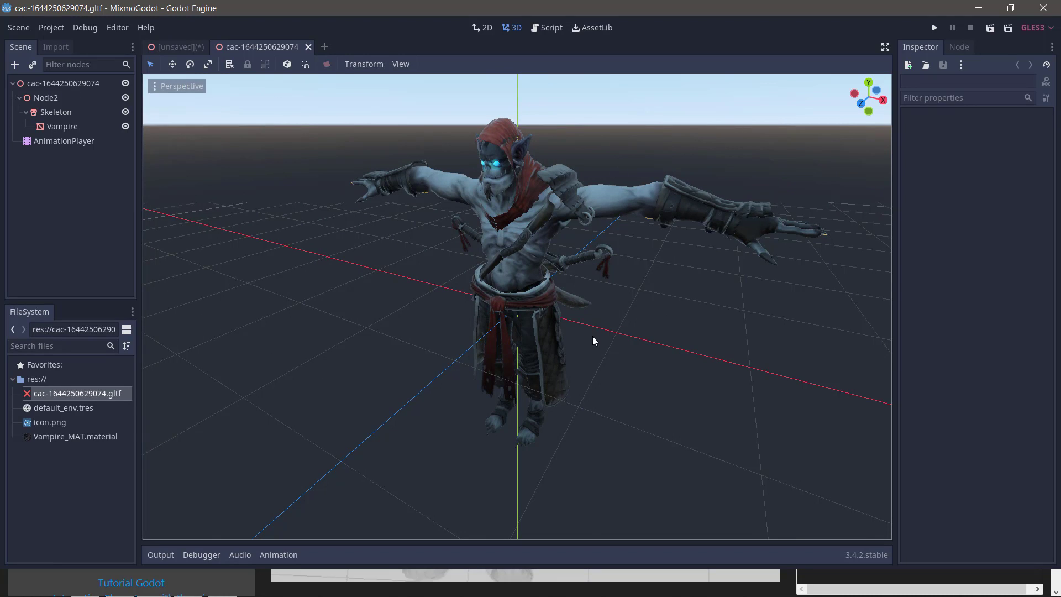
{"action": "middle_click_drag", "start_coordinate": [547, 316], "coordinate": [585, 299]}
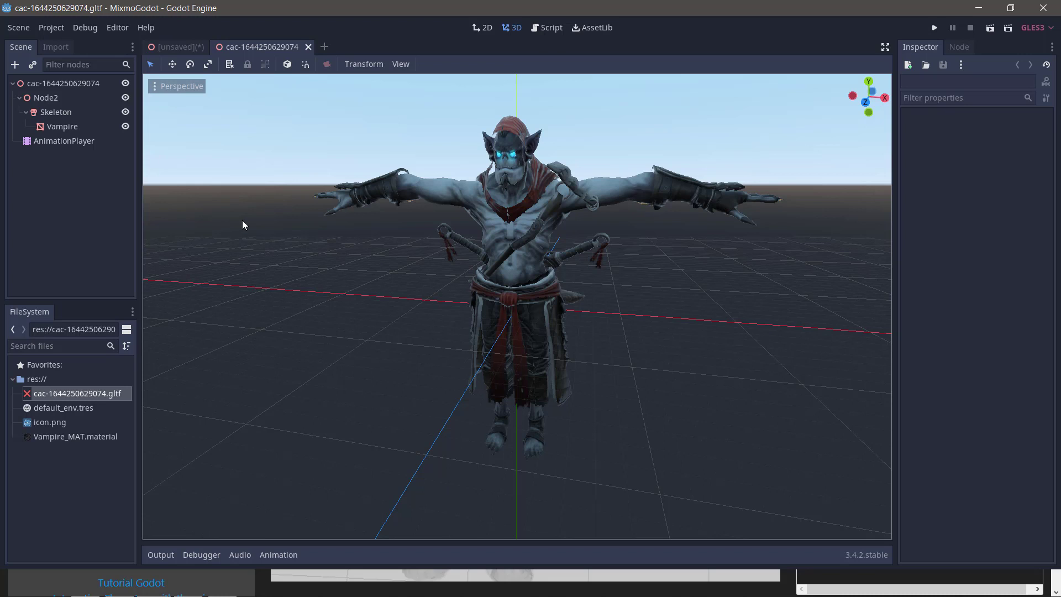
- Select the AnimationPlayer node and play its Punching animation
{"action": "left_click", "coordinate": [58, 140]}
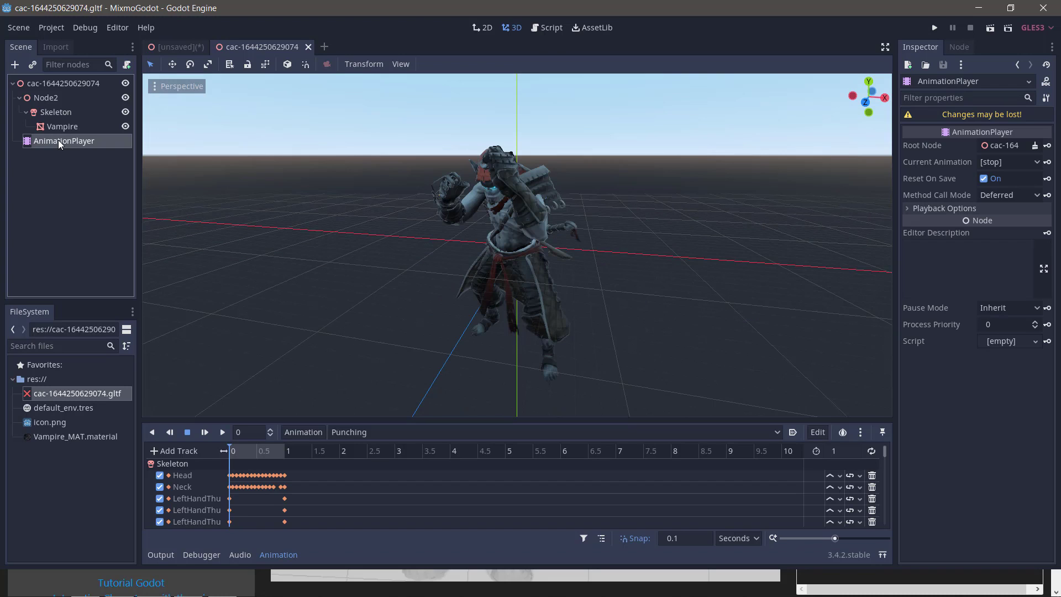
{"action": "left_click", "coordinate": [381, 431]}
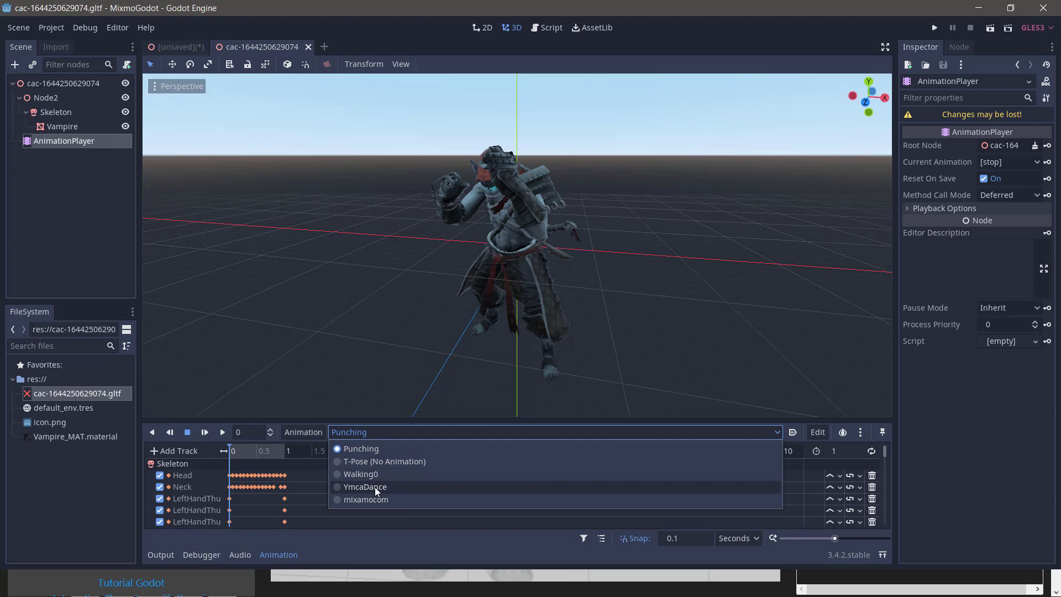
{"action": "left_click", "coordinate": [342, 449]}
{"action": "left_click", "coordinate": [223, 434]}
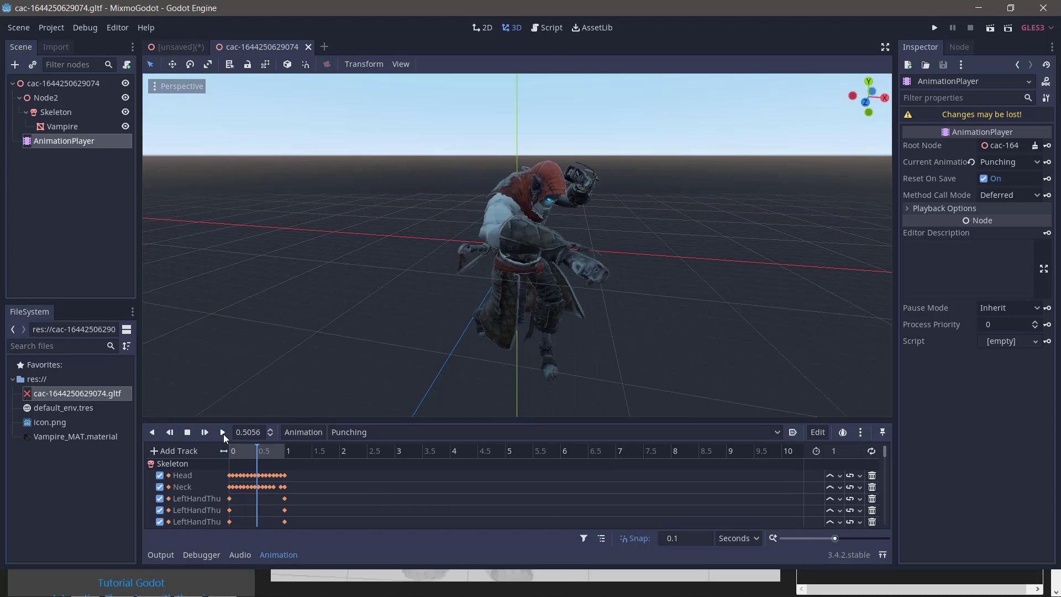
- Play the Walking0 and then YmcaDance animations, then return to the browser
{"action": "left_click", "coordinate": [356, 431]}
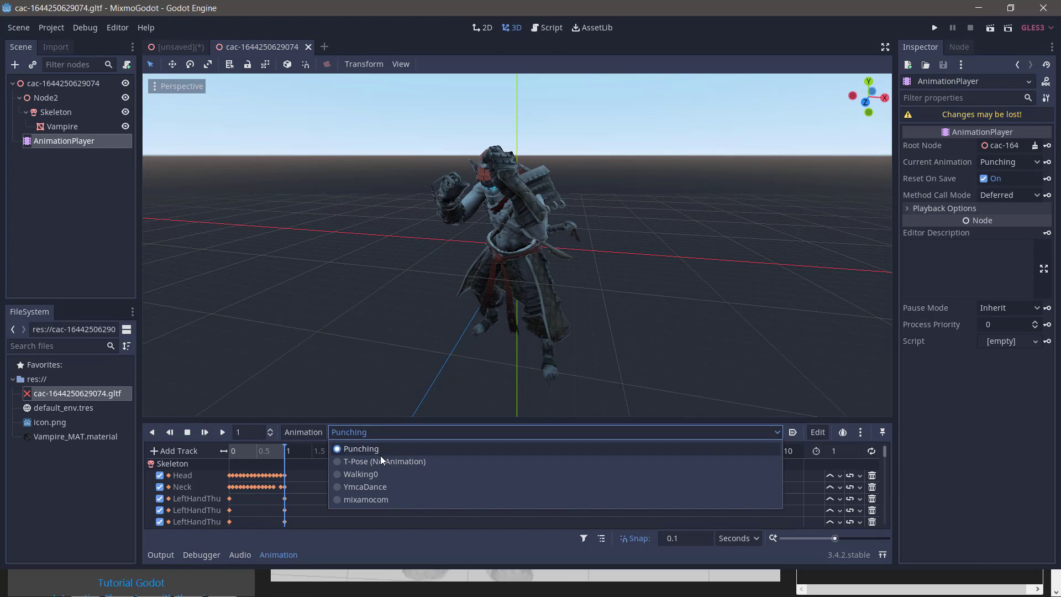
{"action": "left_click", "coordinate": [365, 476]}
{"action": "left_click", "coordinate": [223, 432]}
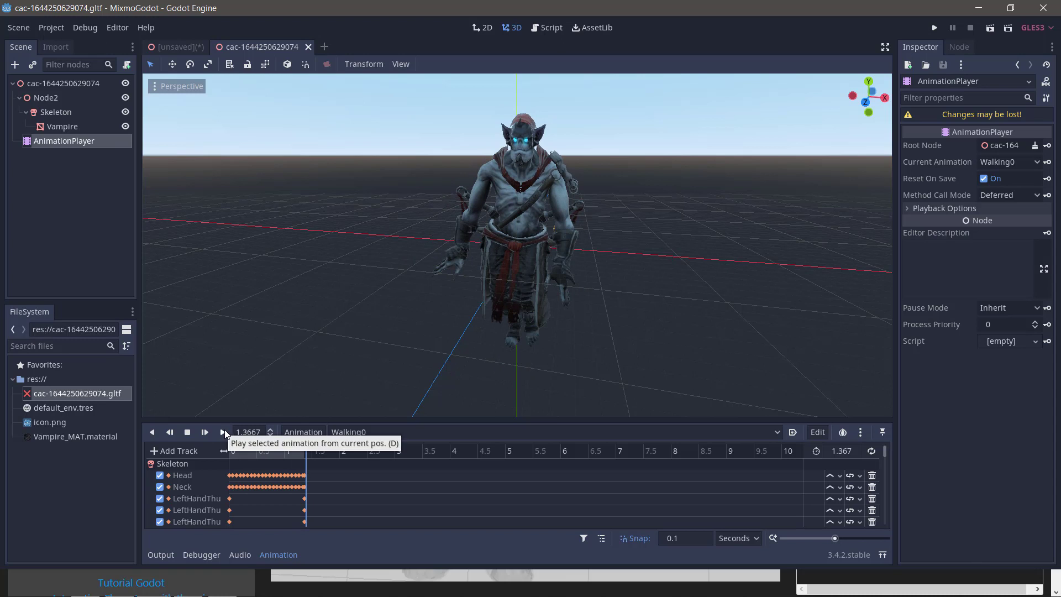
{"action": "left_click", "coordinate": [340, 432]}
{"action": "left_click", "coordinate": [370, 488]}
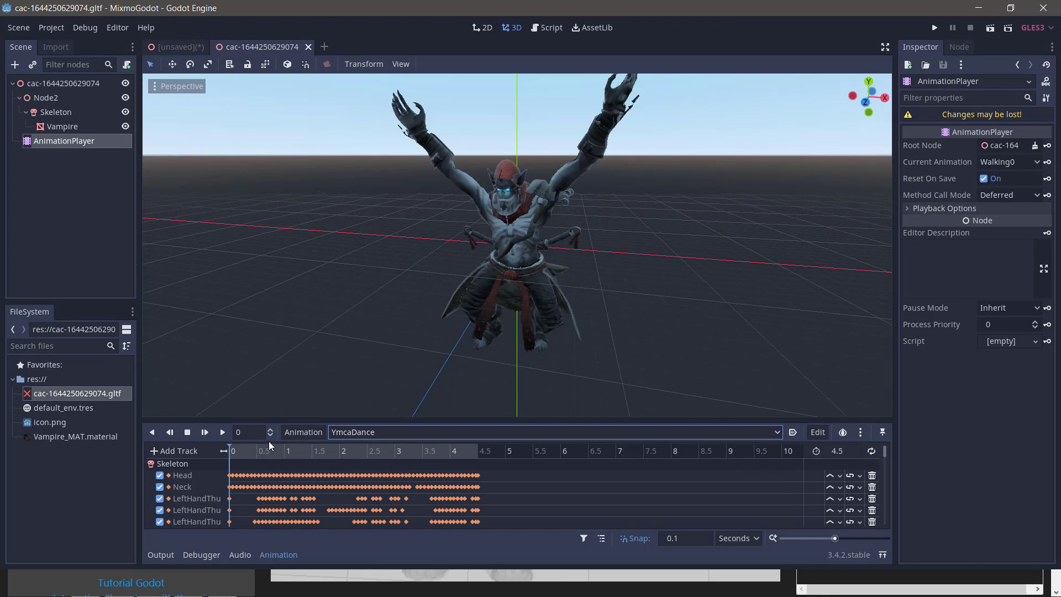
{"action": "left_click", "coordinate": [223, 433]}
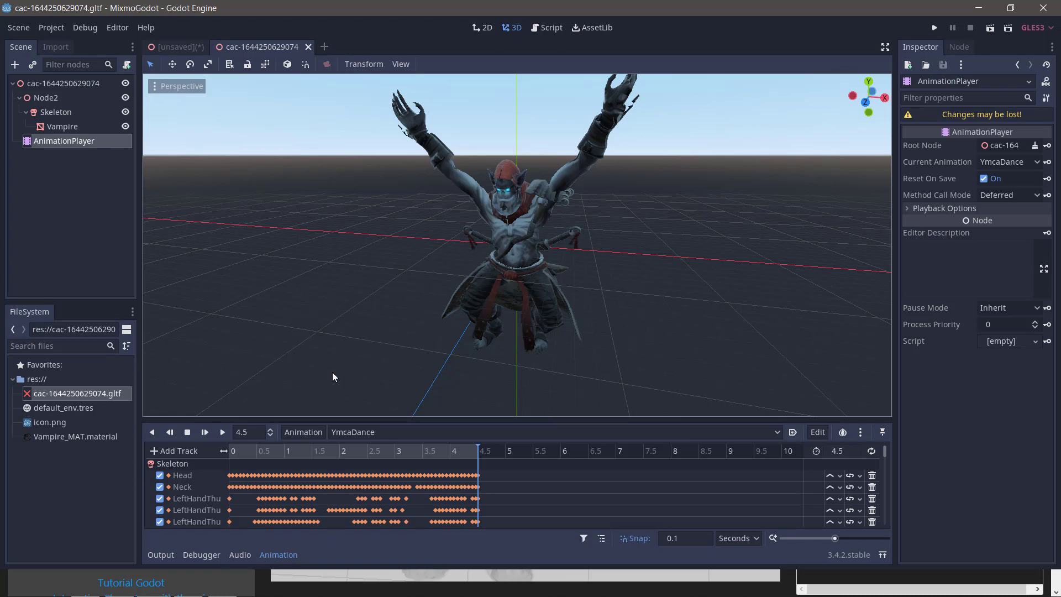
{"action": "key", "text": "alt+Tab"}
{"action": "key", "text": "alt+Tab"}
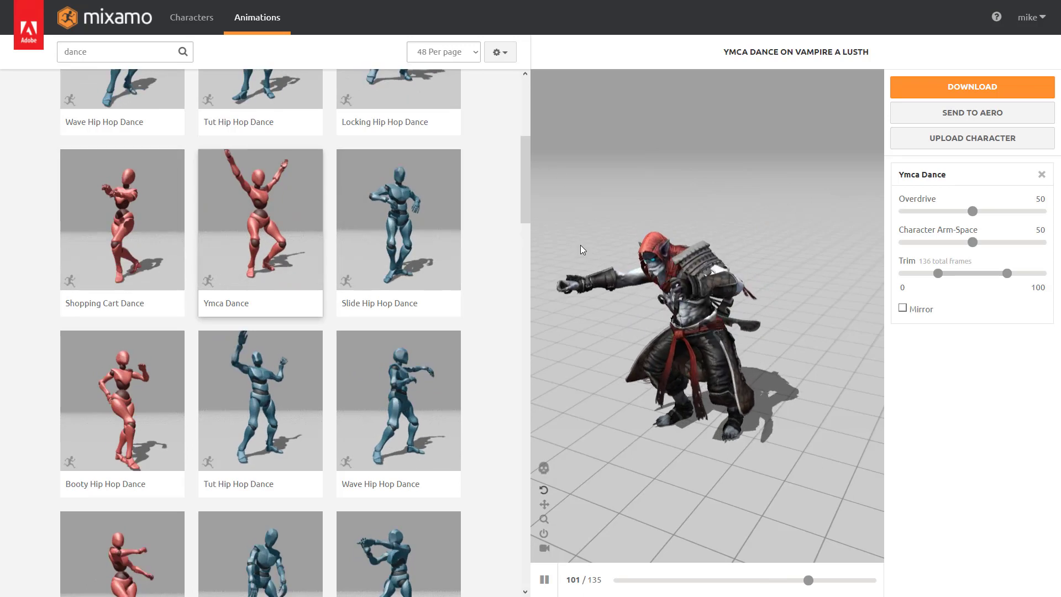
- Go to Mixamo's Characters page and choose UPLOAD CHARACTER
{"action": "scroll", "coordinate": [334, 183], "scroll_direction": "up", "scroll_amount": 6}
{"action": "left_click", "coordinate": [206, 20]}
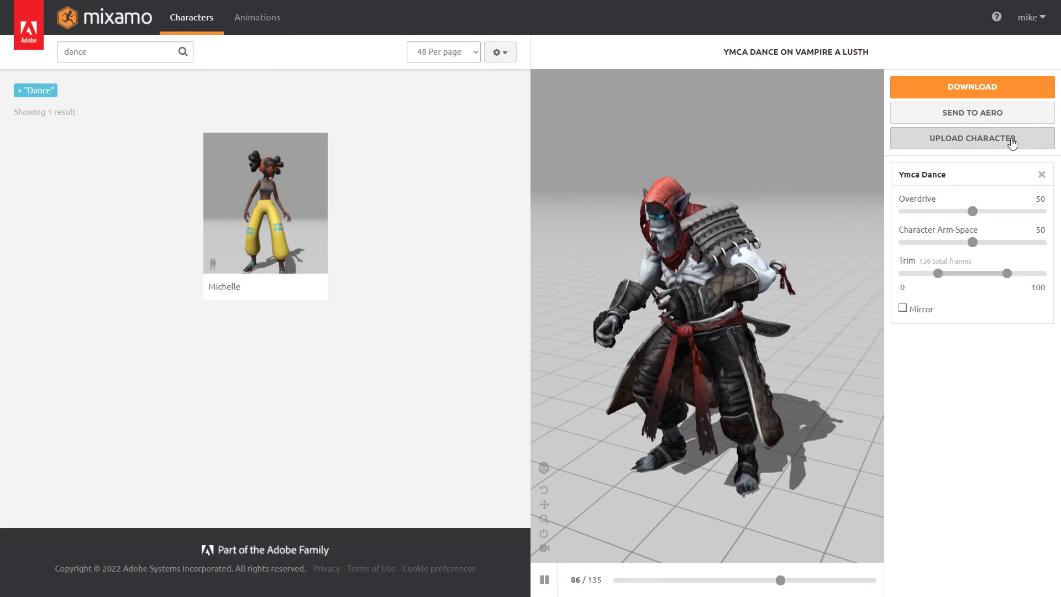
{"action": "left_click", "coordinate": [1009, 139]}
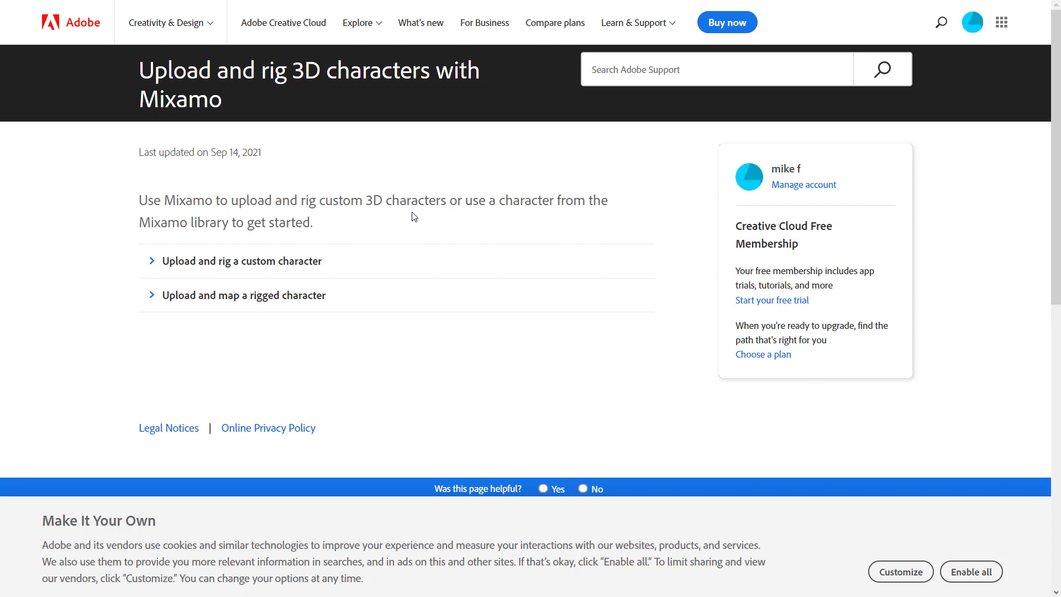
- Expand 'Upload and rig a custom character' and scroll to the Rig a Custom Character section
{"action": "scroll", "coordinate": [450, 248], "scroll_direction": "down", "scroll_amount": 5}
{"action": "scroll", "coordinate": [449, 244], "scroll_direction": "up", "scroll_amount": 5}
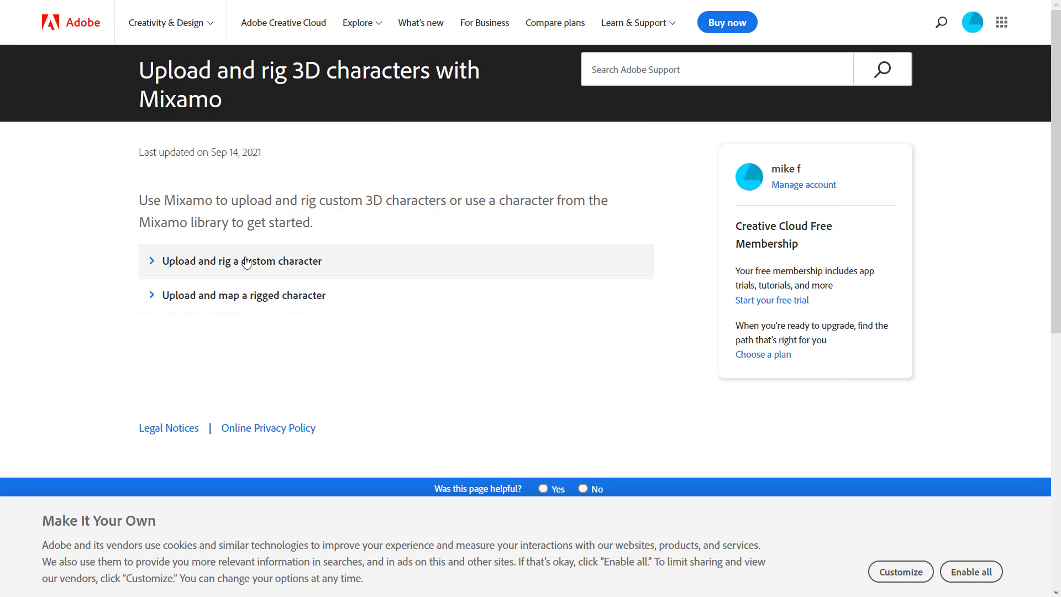
{"action": "left_click", "coordinate": [157, 261]}
{"action": "scroll", "coordinate": [363, 321], "scroll_direction": "down", "scroll_amount": 8}
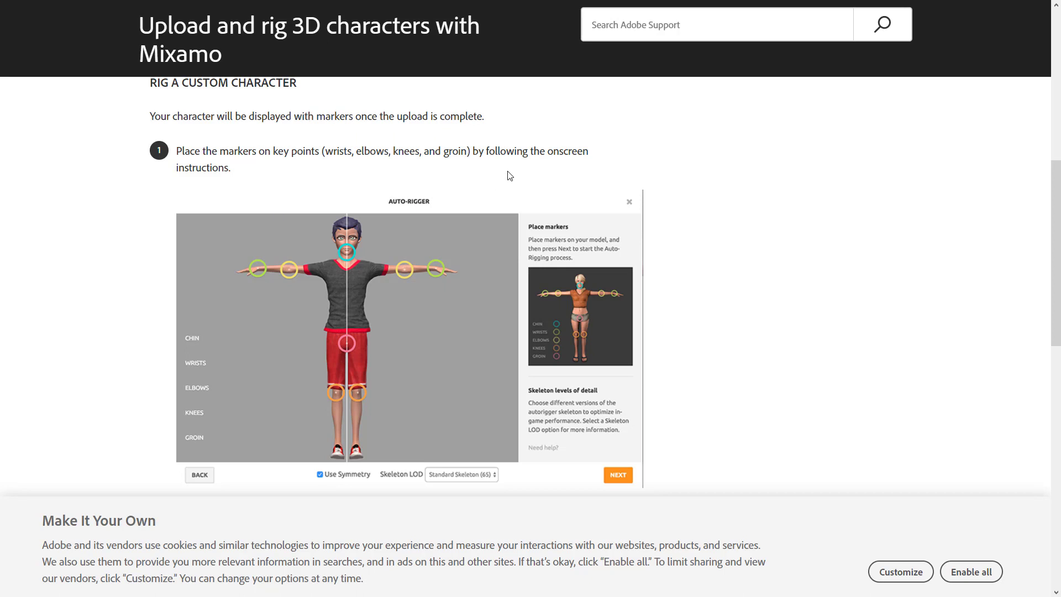
{"action": "key", "text": "alt+Tab"}
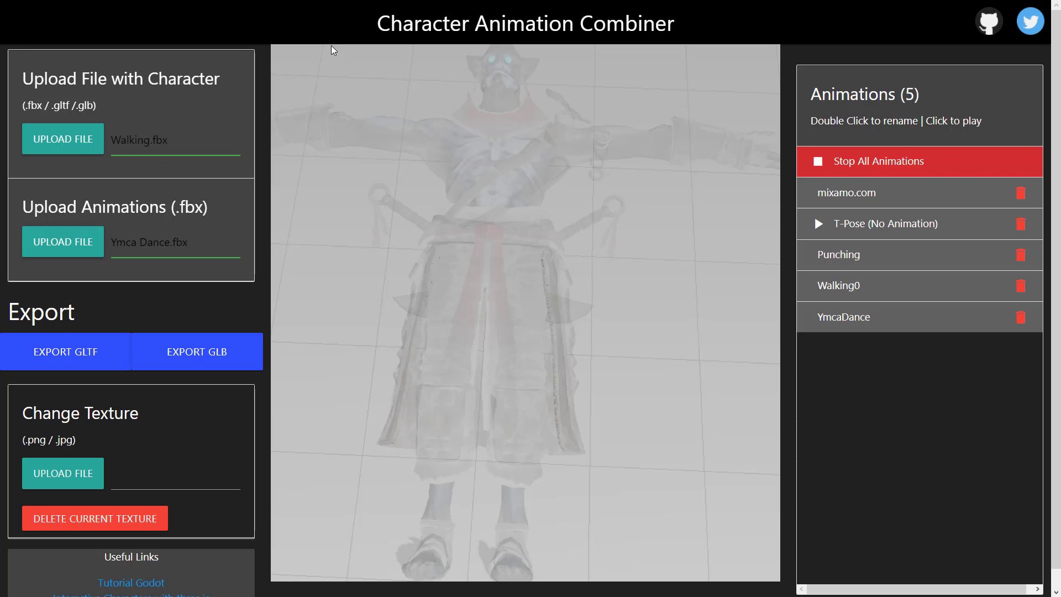
- Bring up the character-animation-combiner GitHub repository page
{"action": "key", "text": "alt+Tab"}
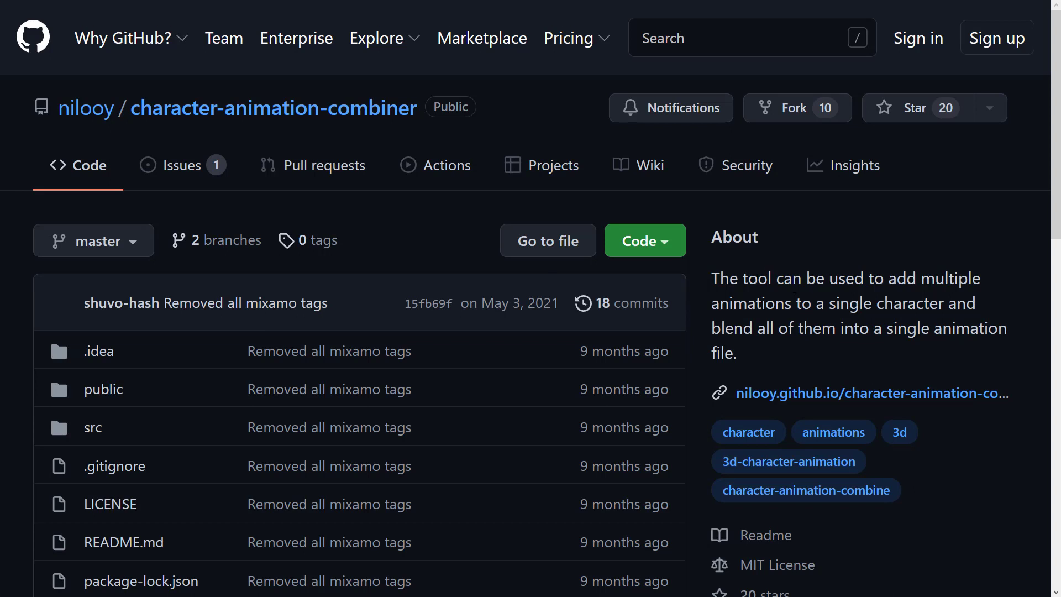
- Scroll through the repository's file list and README, then move to the combiner video tab
{"action": "scroll", "coordinate": [743, 359], "scroll_direction": "down", "scroll_amount": 3}
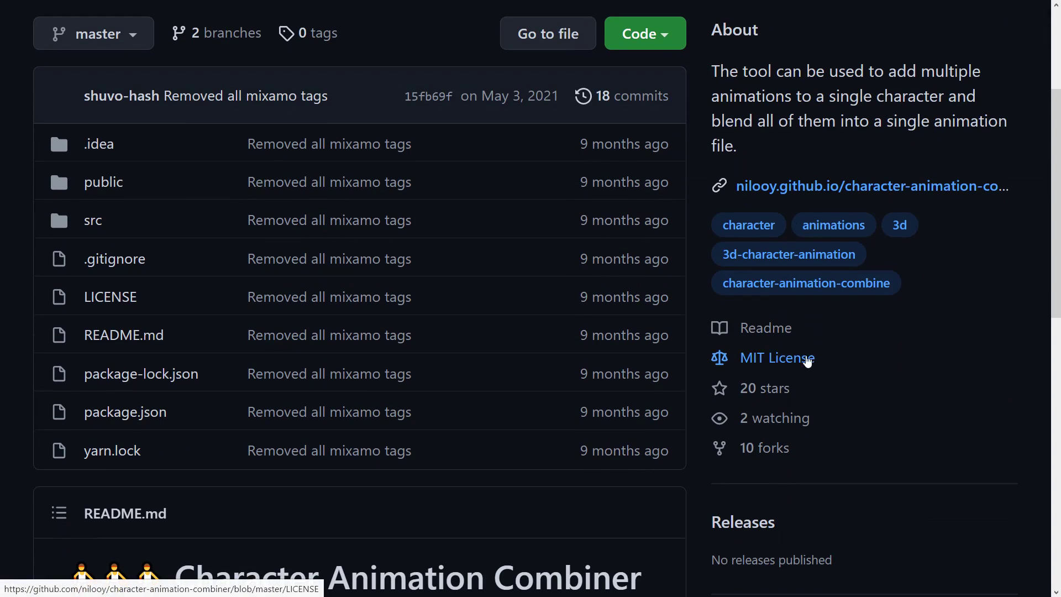
{"action": "scroll", "coordinate": [812, 317], "scroll_direction": "down", "scroll_amount": 7}
{"action": "scroll", "coordinate": [680, 313], "scroll_direction": "down", "scroll_amount": 1}
{"action": "scroll", "coordinate": [256, 332], "scroll_direction": "up", "scroll_amount": 1}
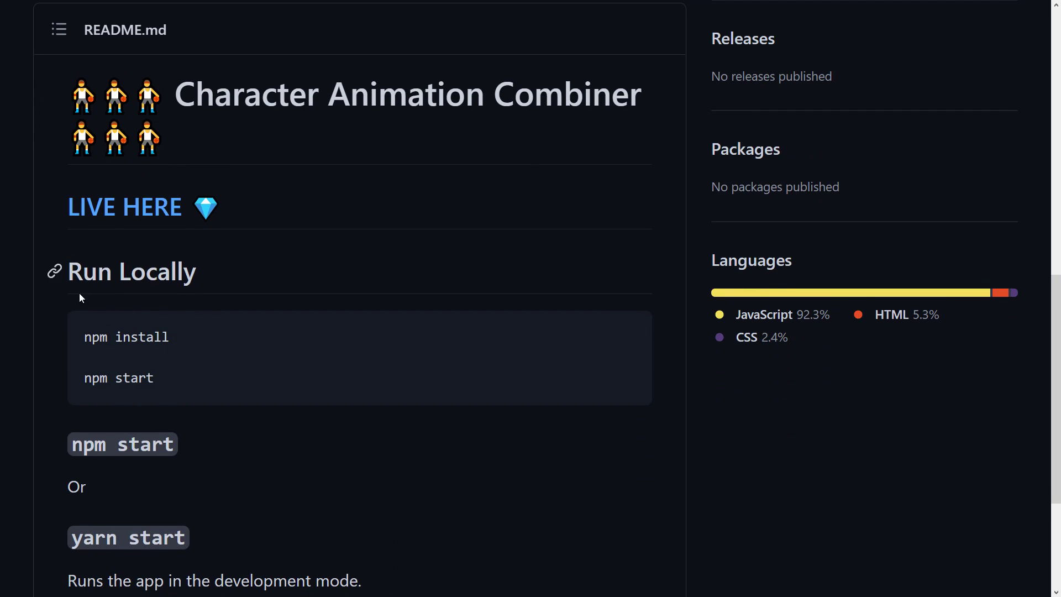
{"action": "scroll", "coordinate": [192, 358], "scroll_direction": "up", "scroll_amount": 3}
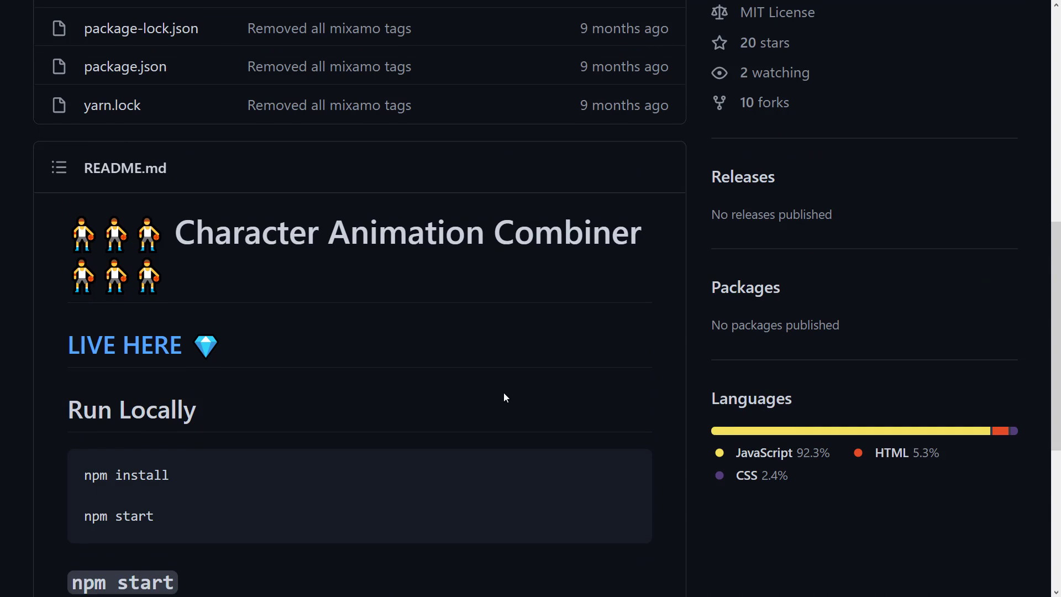
{"action": "scroll", "coordinate": [549, 422], "scroll_direction": "up", "scroll_amount": 6}
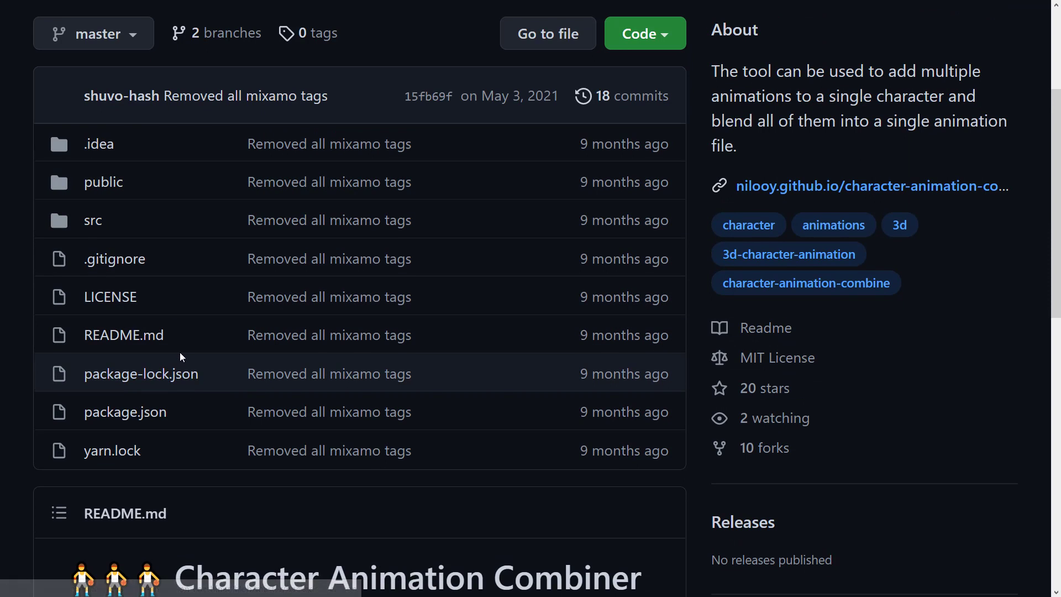
{"action": "scroll", "coordinate": [243, 356], "scroll_direction": "down", "scroll_amount": 6}
{"action": "scroll", "coordinate": [356, 327], "scroll_direction": "down", "scroll_amount": 4}
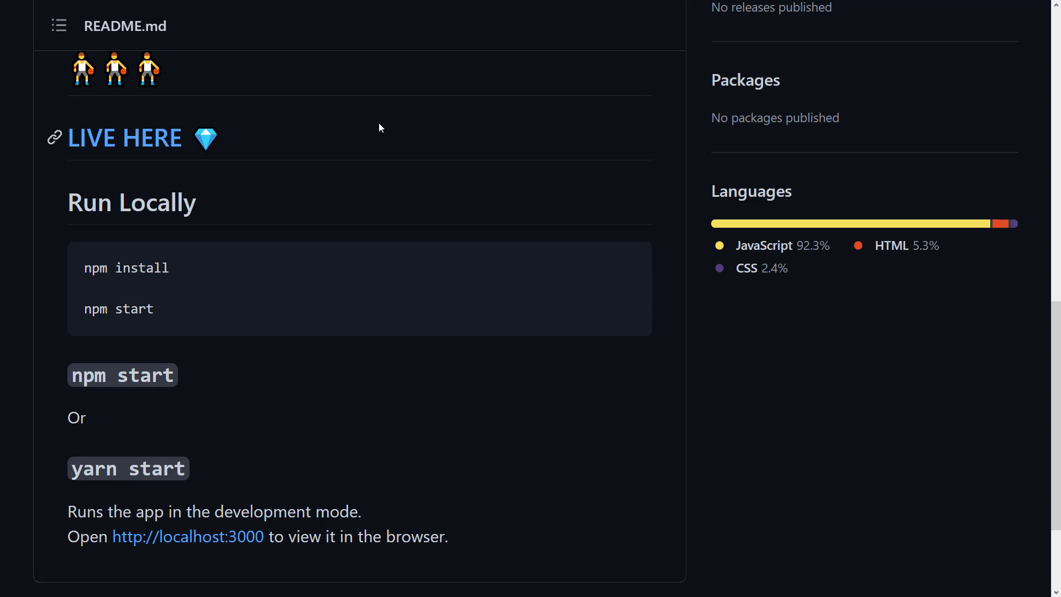
{"action": "scroll", "coordinate": [337, 177], "scroll_direction": "up", "scroll_amount": 7}
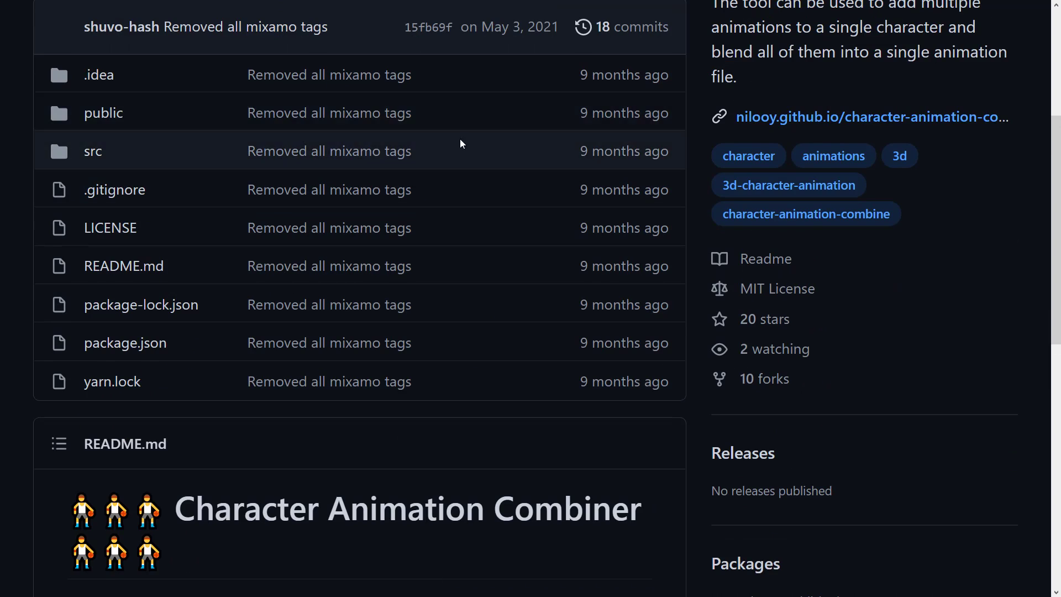
{"action": "scroll", "coordinate": [555, 296], "scroll_direction": "down", "scroll_amount": 2}
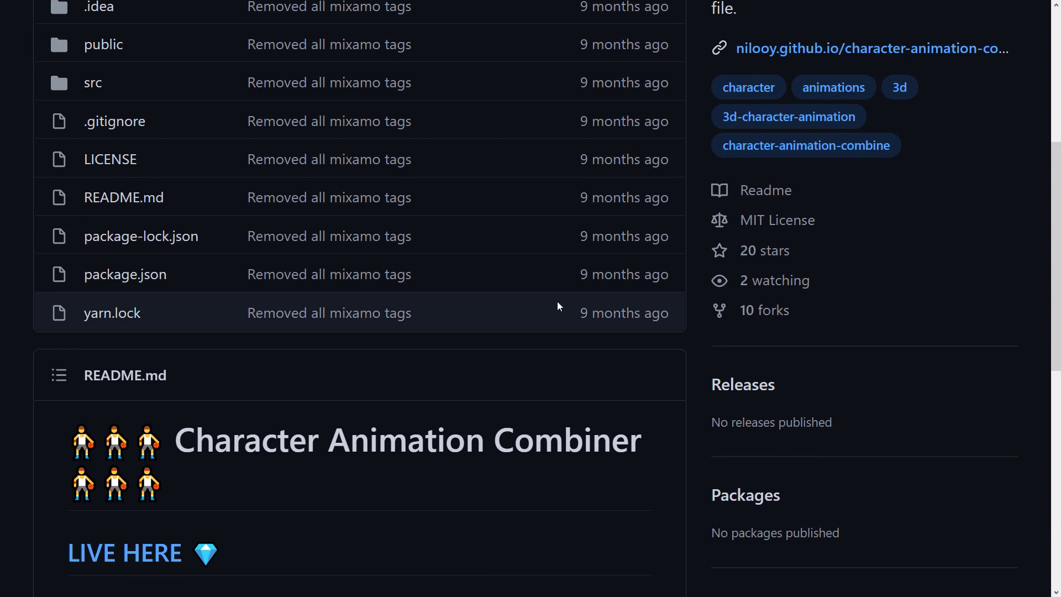
{"action": "key", "text": "ctrl+Tab"}
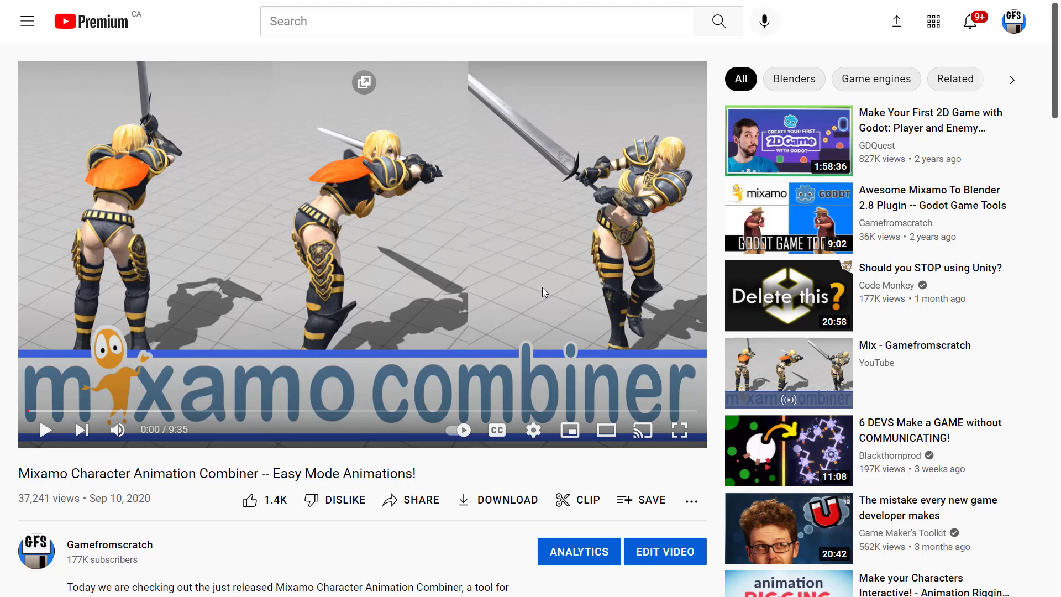
- Collapse and re-expand the video description to reach the gamefromscratch.com link
{"action": "scroll", "coordinate": [398, 348], "scroll_direction": "down", "scroll_amount": 4}
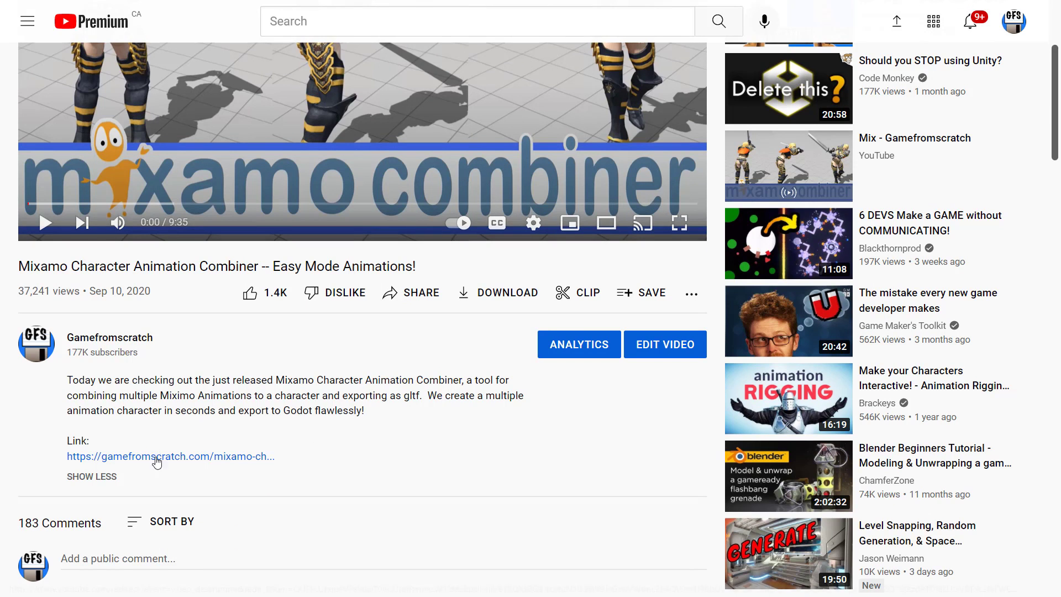
{"action": "left_click", "coordinate": [111, 476]}
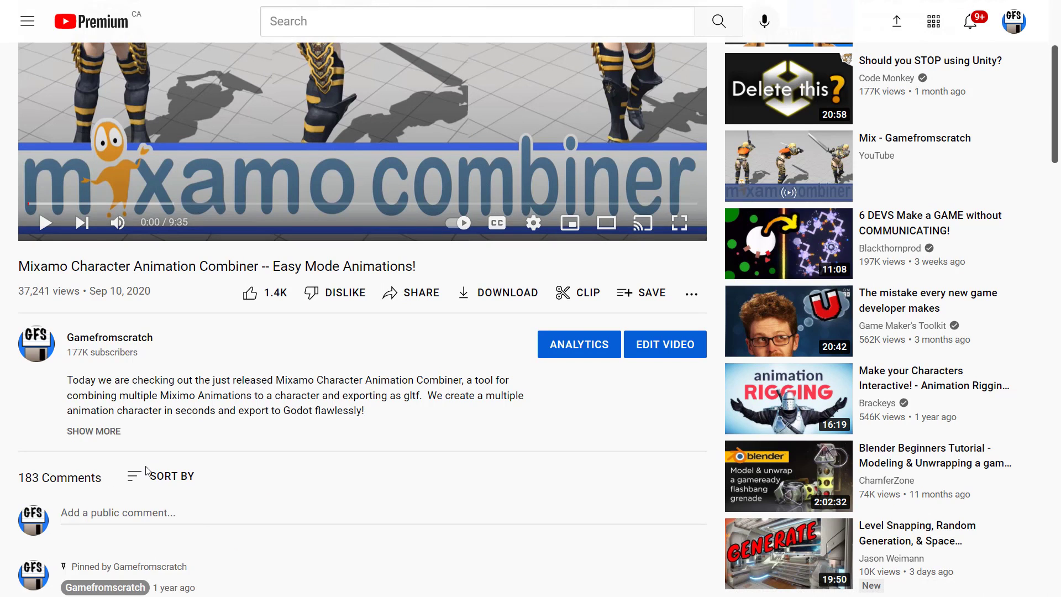
{"action": "left_click", "coordinate": [108, 431]}
{"action": "scroll", "coordinate": [249, 390], "scroll_direction": "down", "scroll_amount": 1}
- Follow the description link to the GameFromScratch article and dismiss the bottom ad banner
{"action": "left_click", "coordinate": [321, 384]}
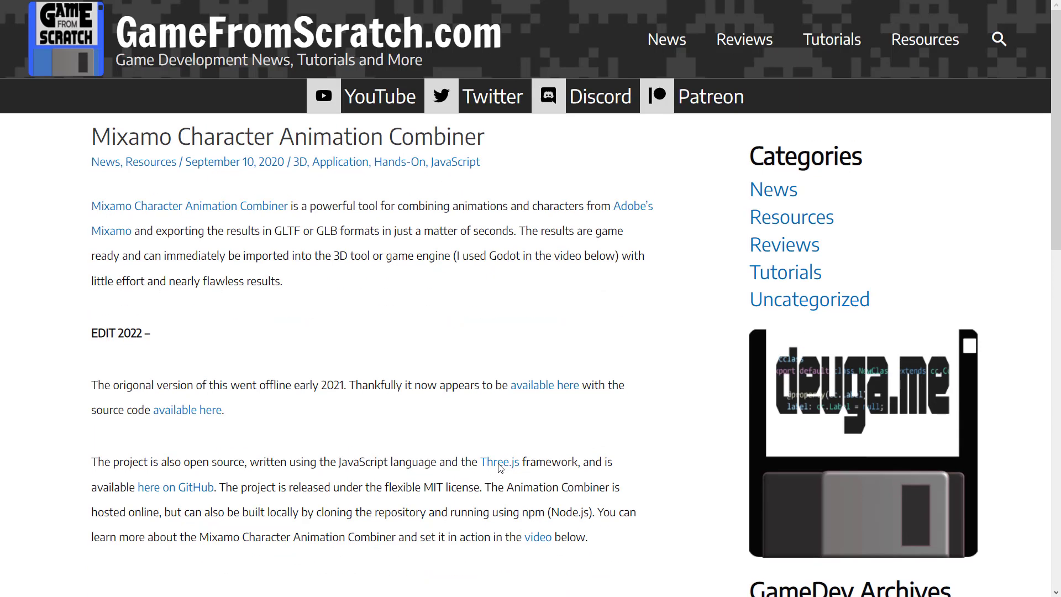
{"action": "scroll", "coordinate": [166, 122], "scroll_direction": "down", "scroll_amount": 1}
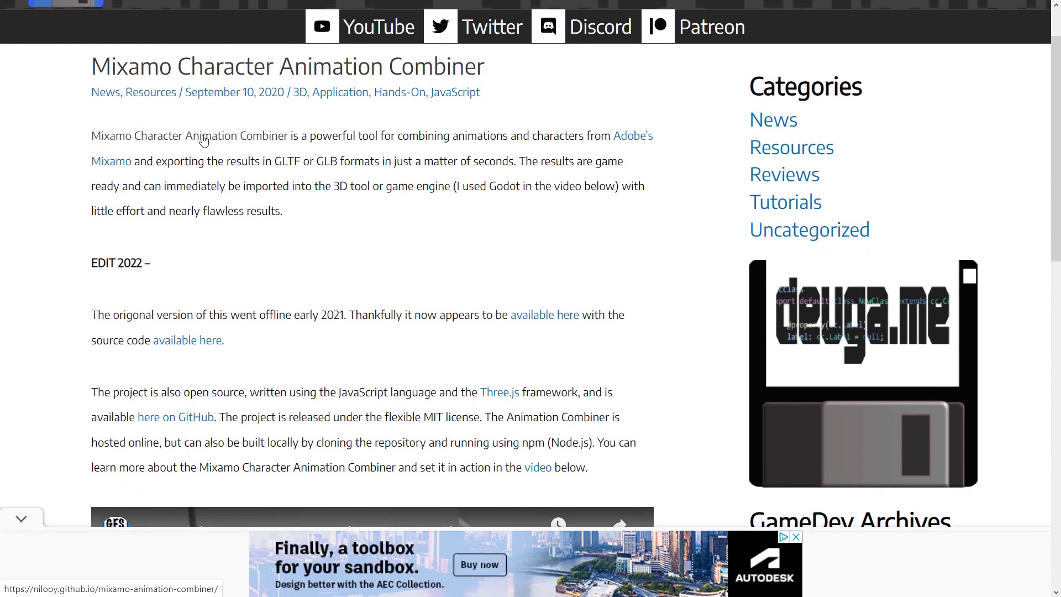
{"action": "left_click", "coordinate": [29, 516]}
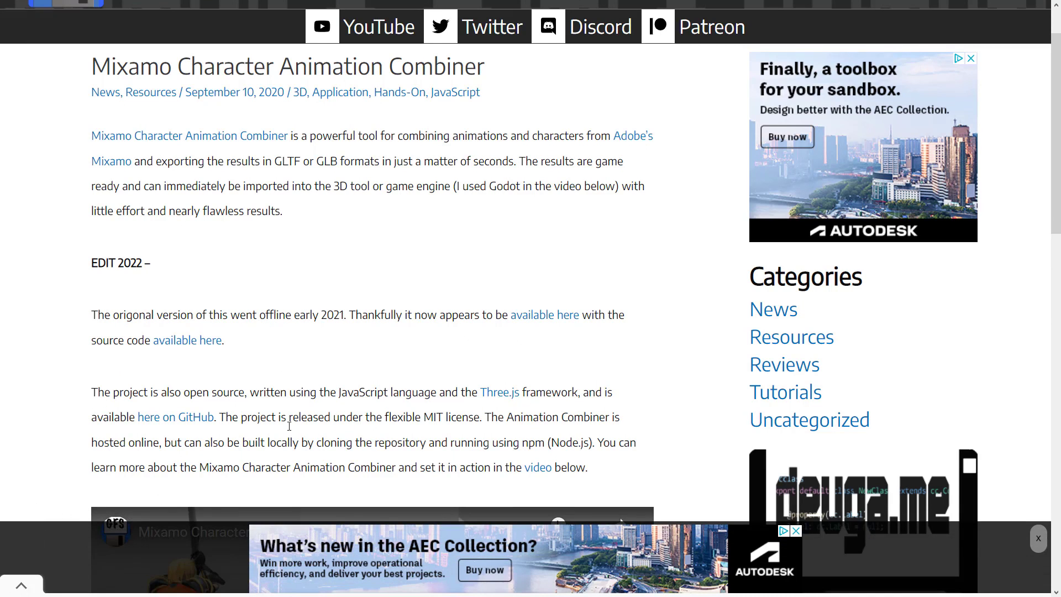
{"action": "left_click", "coordinate": [1039, 539]}
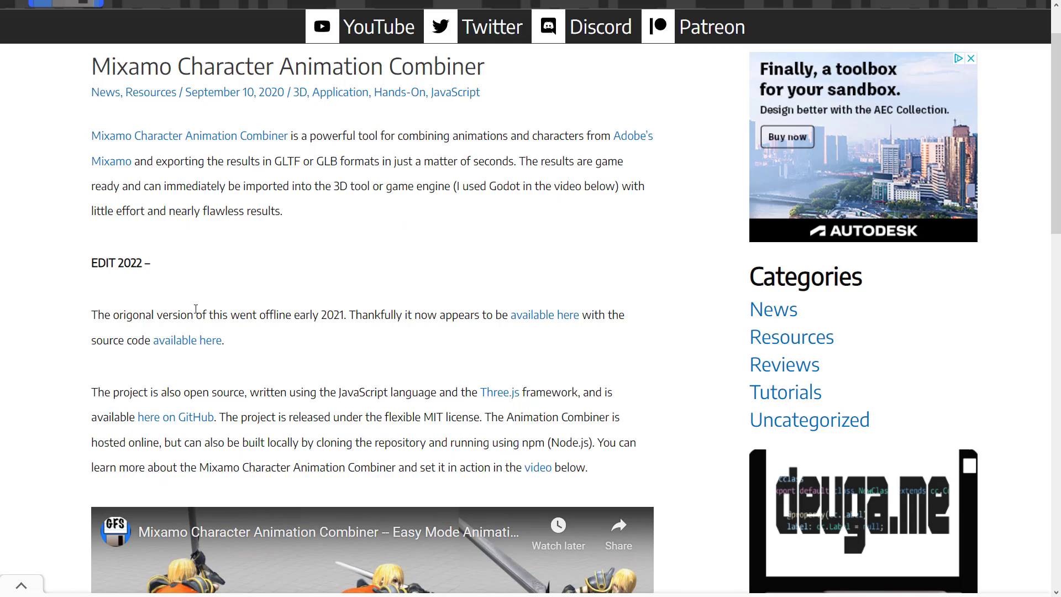
- Highlight the sentence about the original going offline, then scroll through the article
{"action": "left_click_drag", "start_coordinate": [196, 314], "coordinate": [392, 335]}
{"action": "left_click", "coordinate": [392, 334]}
{"action": "scroll", "coordinate": [393, 334], "scroll_direction": "down", "scroll_amount": 1}
{"action": "scroll", "coordinate": [394, 334], "scroll_direction": "down", "scroll_amount": 1}
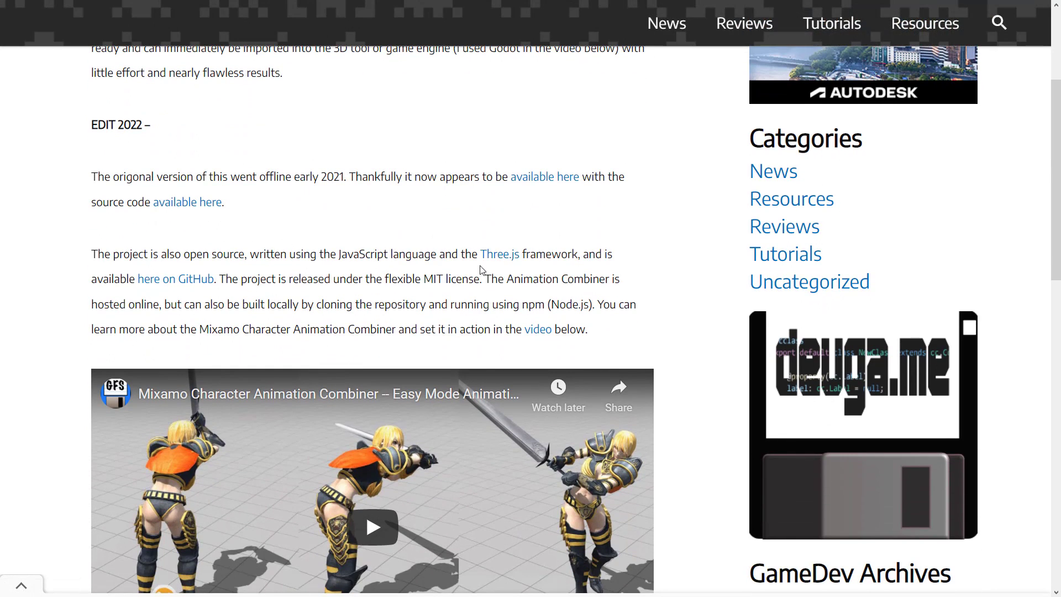
{"action": "scroll", "coordinate": [381, 270], "scroll_direction": "down", "scroll_amount": 2}
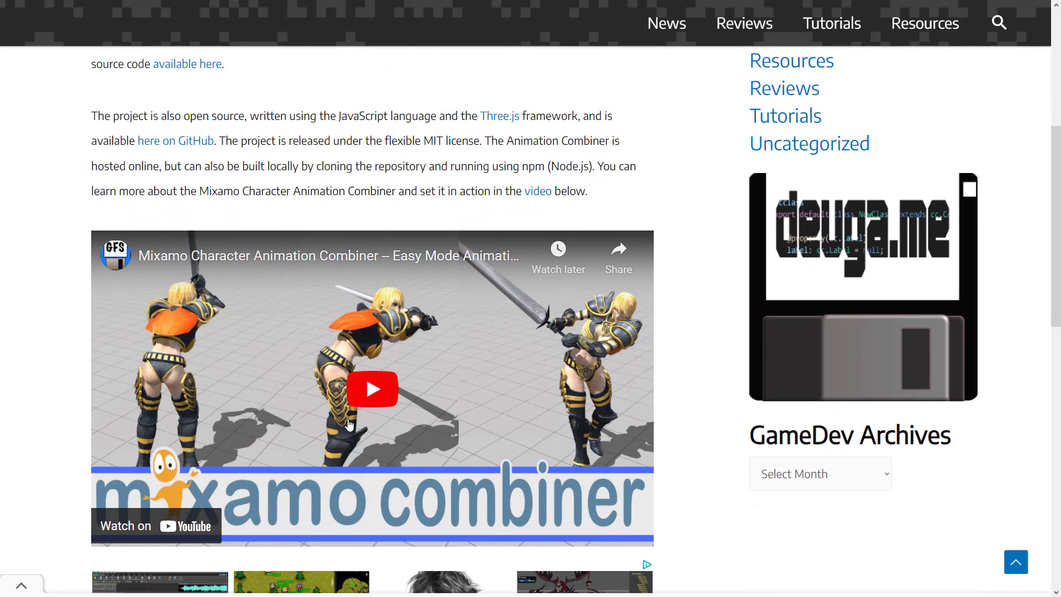
{"action": "scroll", "coordinate": [549, 187], "scroll_direction": "up", "scroll_amount": 1}
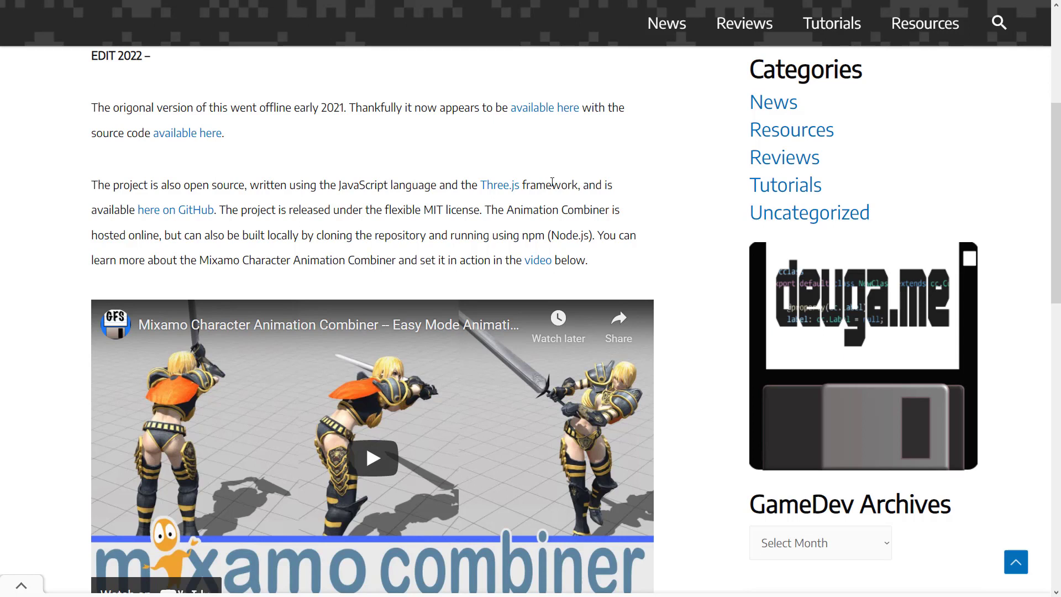
{"action": "scroll", "coordinate": [220, 168], "scroll_direction": "up", "scroll_amount": 5}
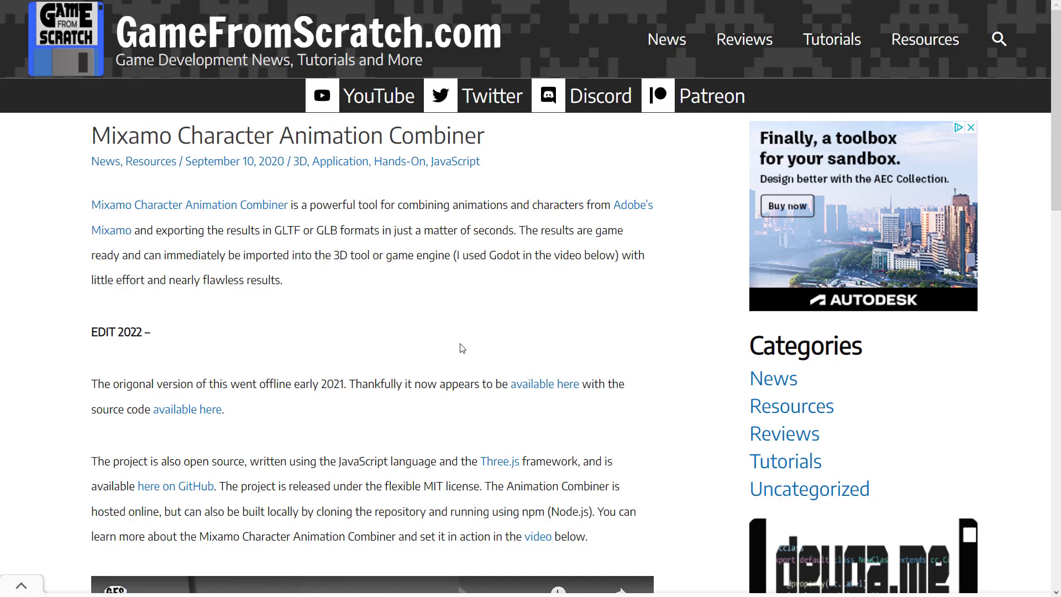
- Step back through the YouTube and GitHub tabs to their tops, then return to Godot
{"action": "key", "text": "ctrl+Tab"}
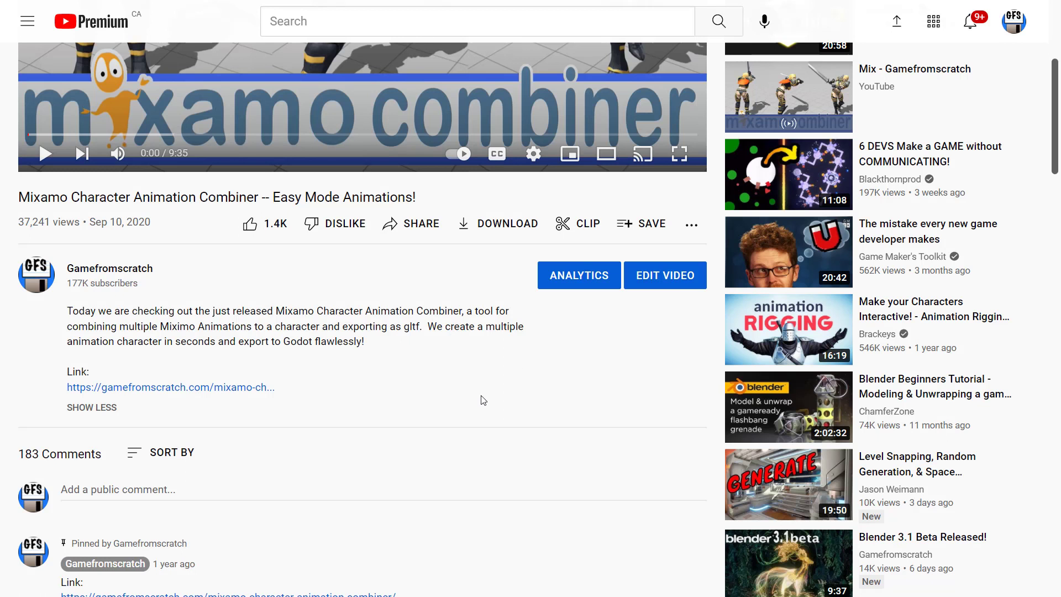
{"action": "scroll", "coordinate": [462, 244], "scroll_direction": "up", "scroll_amount": 3}
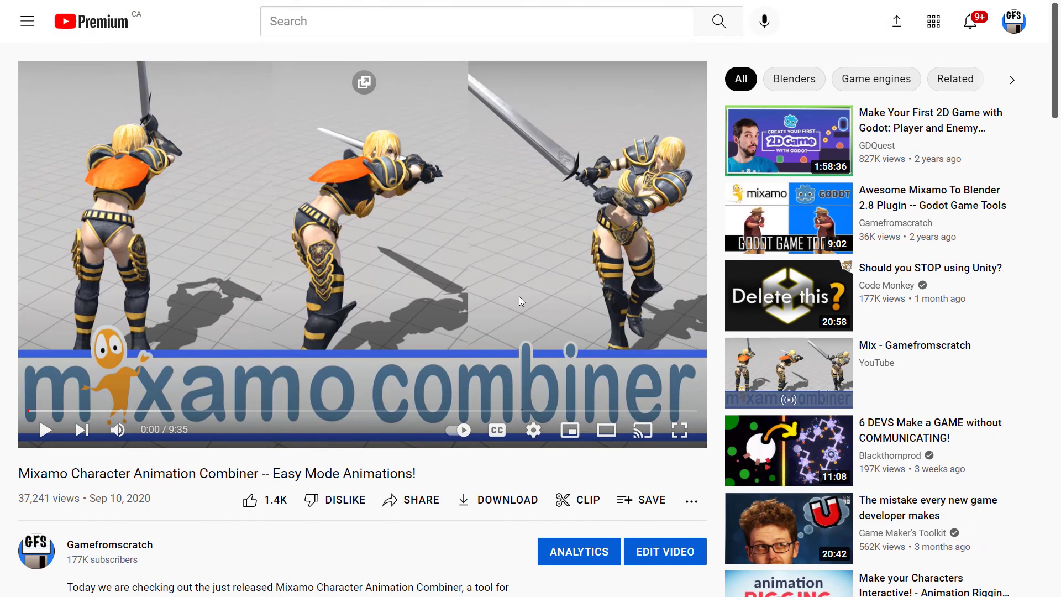
{"action": "key", "text": "ctrl+Tab"}
{"action": "scroll", "coordinate": [492, 271], "scroll_direction": "up", "scroll_amount": 5}
{"action": "scroll", "coordinate": [491, 271], "scroll_direction": "up", "scroll_amount": 3}
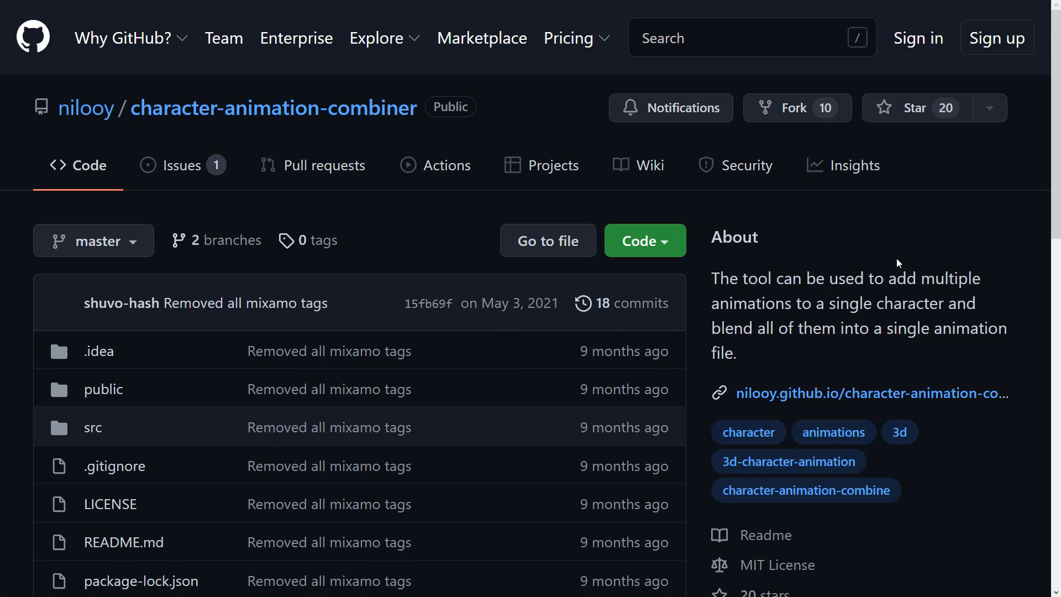
{"action": "key", "text": "alt+Tab"}
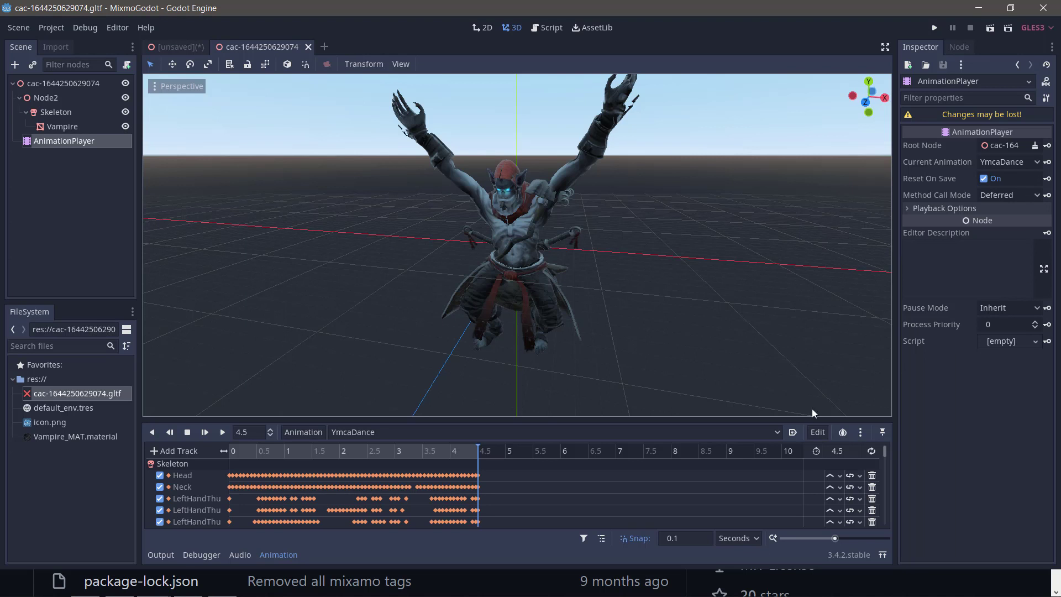
- Enable looping on YmcaDance and start playing it on the Vampire in the Animation panel
{"action": "left_click", "coordinate": [872, 451]}
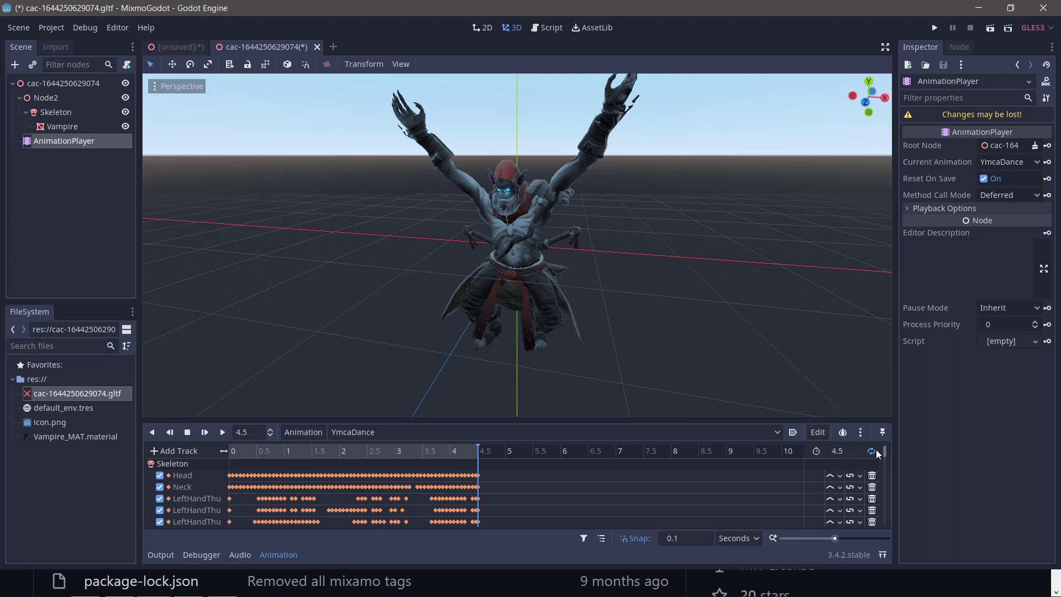
{"action": "left_click", "coordinate": [223, 432]}
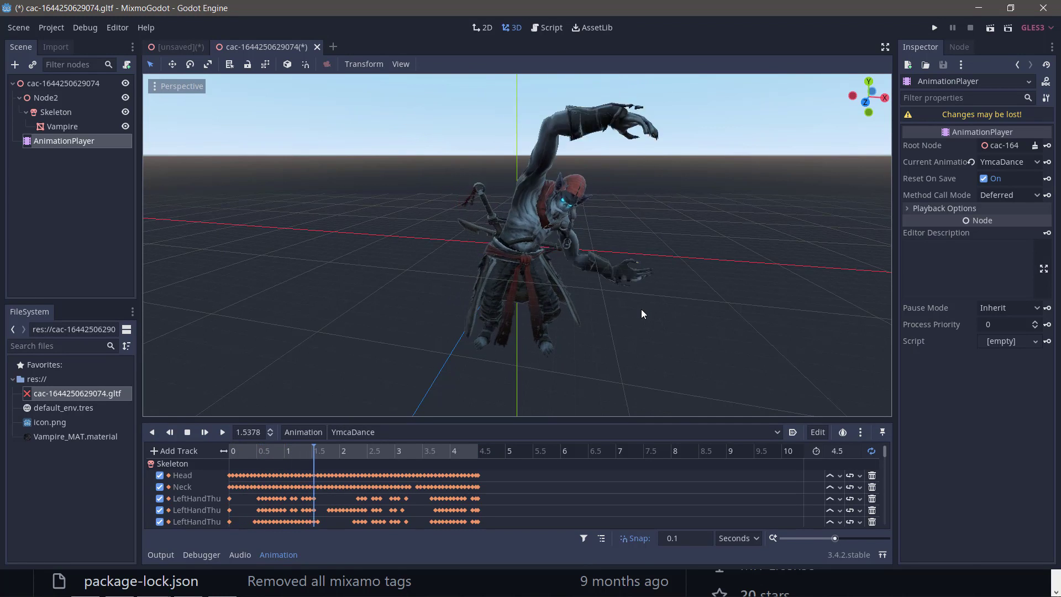